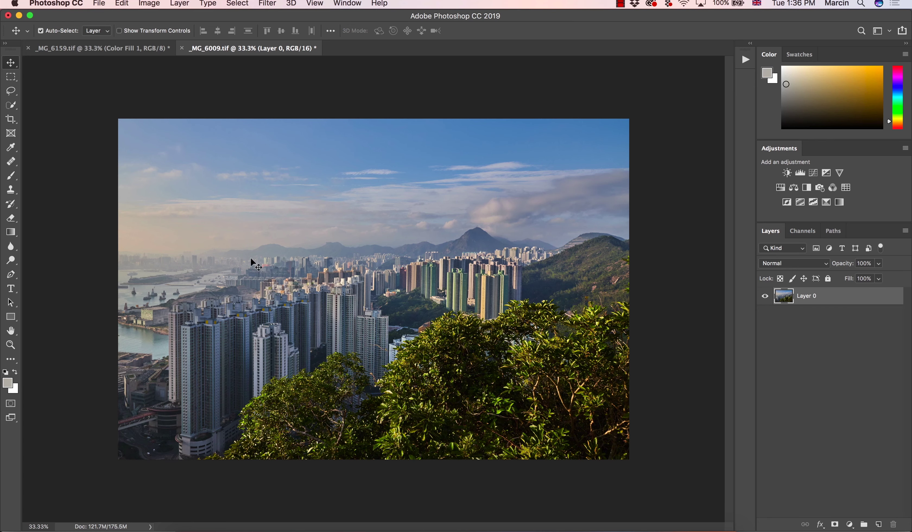
# Browse several retouching class pages in the browser, then return to the Photoshop cityscape
pyautogui.click(244, 526)
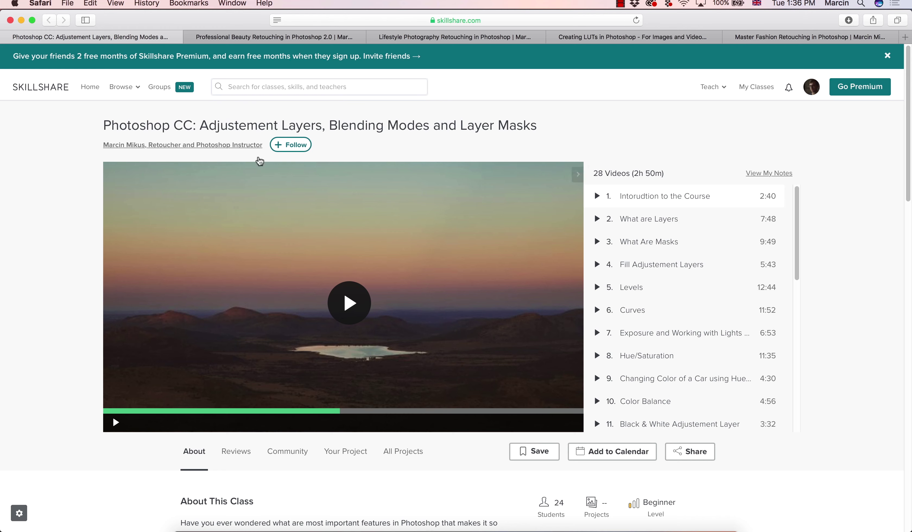
pyautogui.click(292, 38)
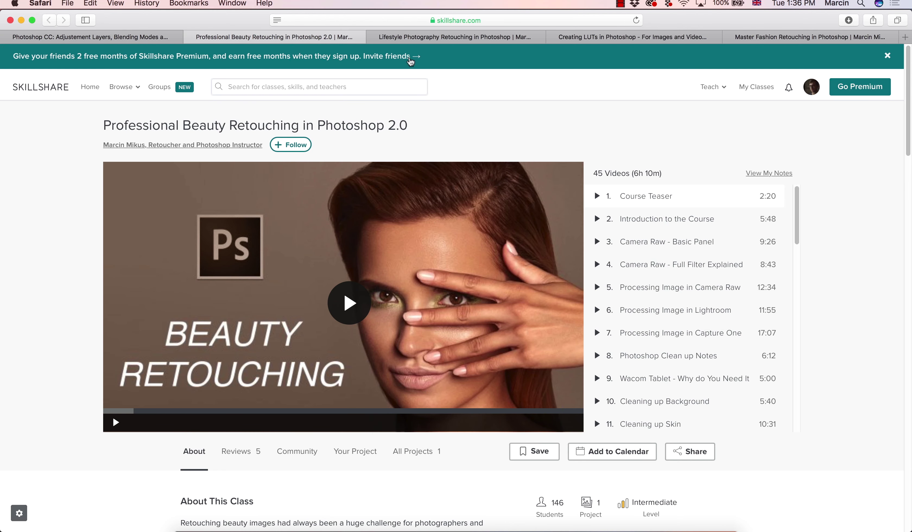
pyautogui.click(419, 38)
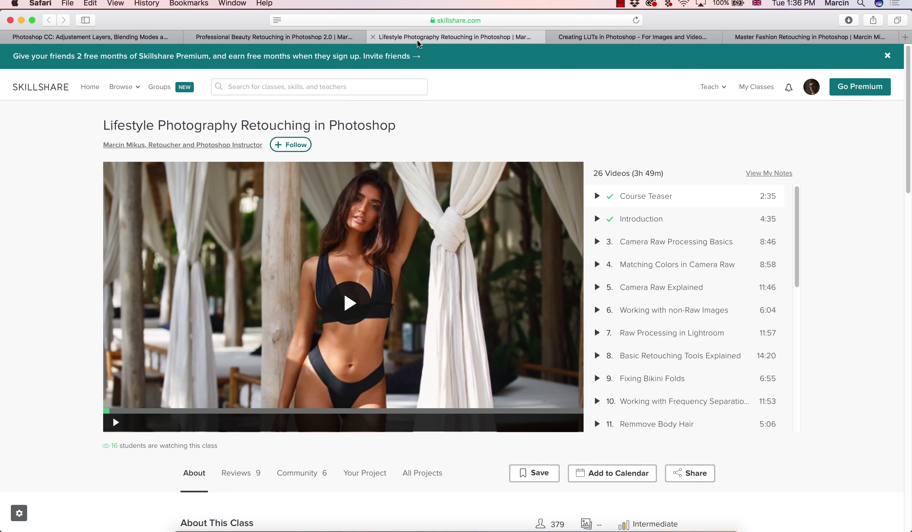
pyautogui.click(638, 40)
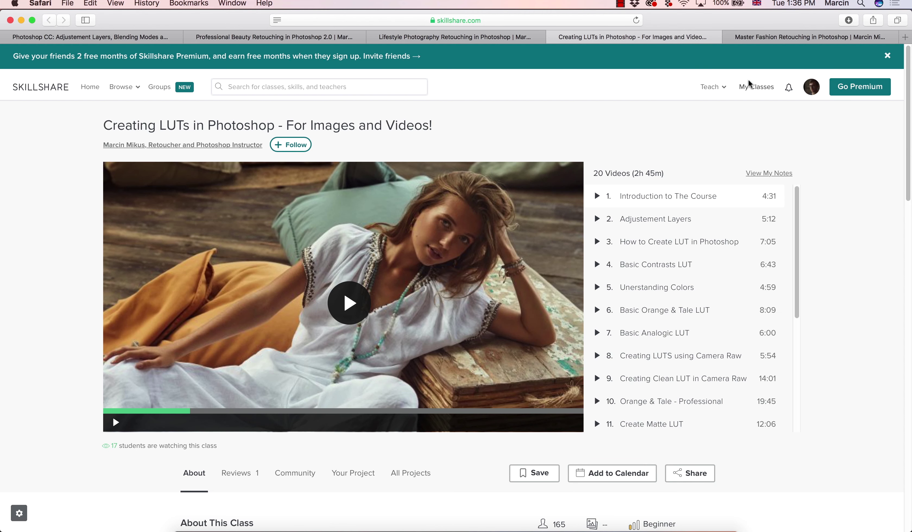
pyautogui.click(764, 39)
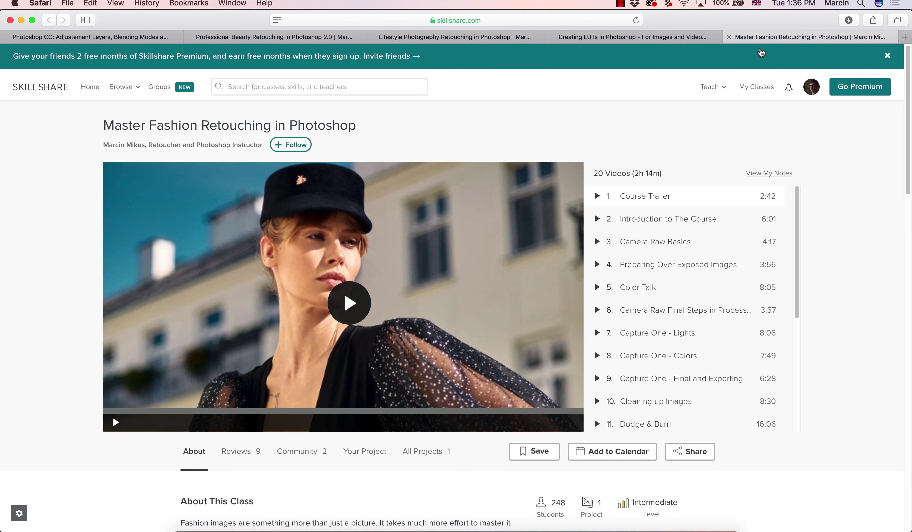
pyautogui.click(87, 35)
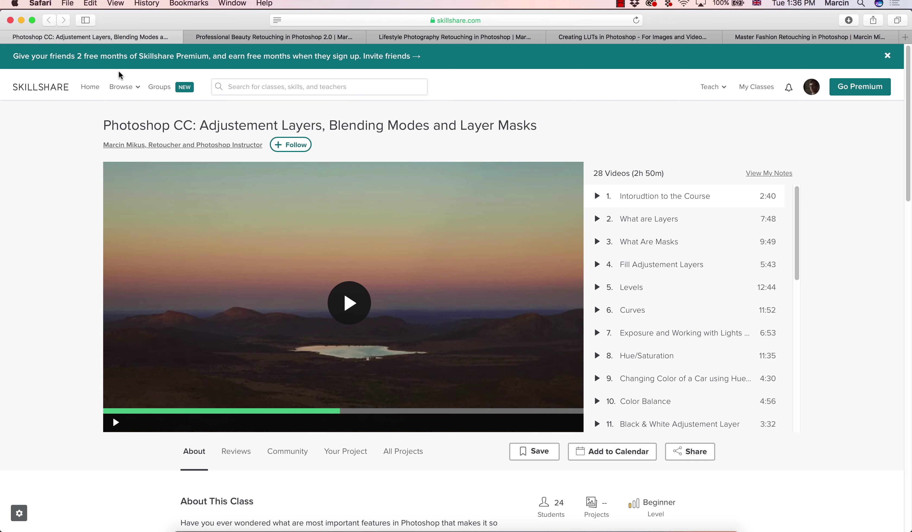
pyautogui.click(537, 528)
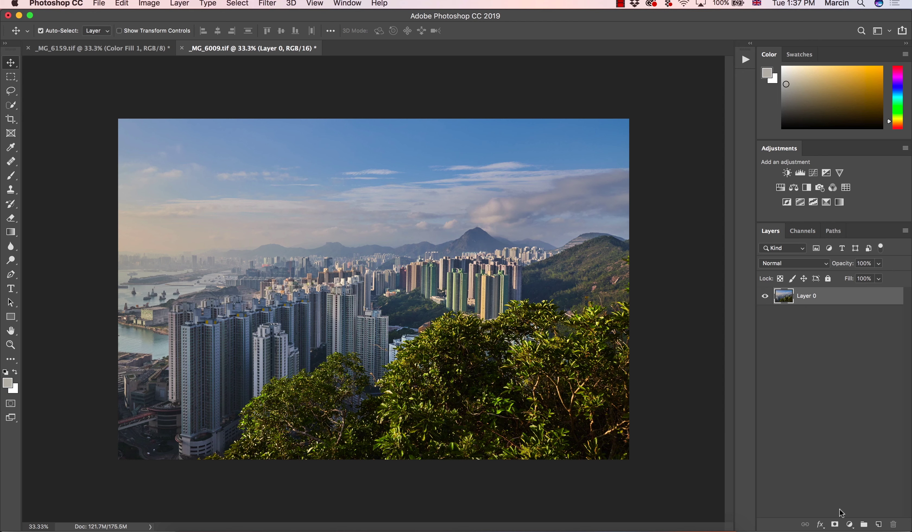
# Add a Color Balance adjustment layer and shrink its Properties panel to reveal the layers
pyautogui.click(850, 525)
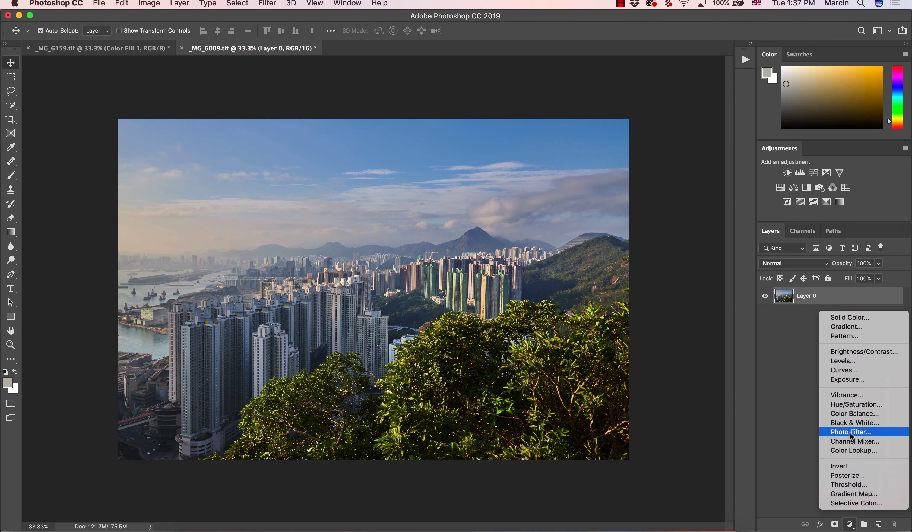
pyautogui.click(852, 414)
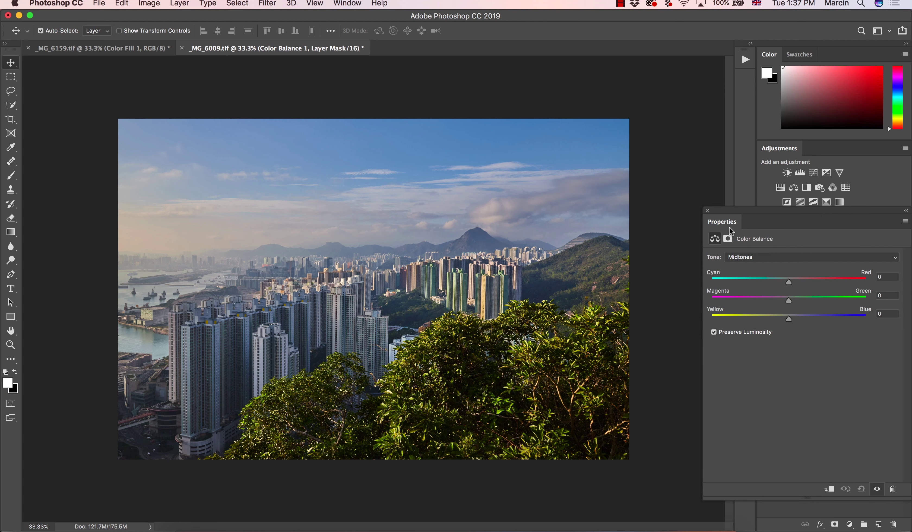
pyautogui.click(707, 211)
pyautogui.doubleClick(782, 297)
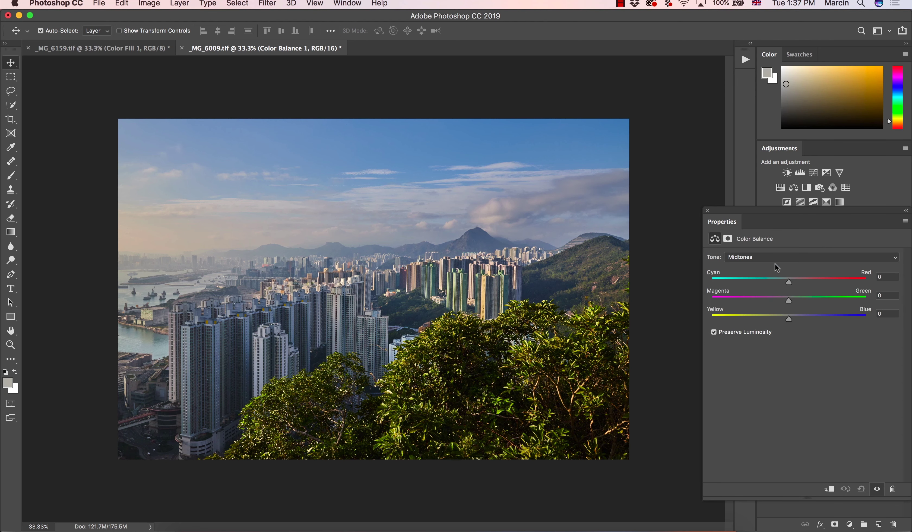
pyautogui.moveTo(754, 212); pyautogui.dragTo(563, 97)
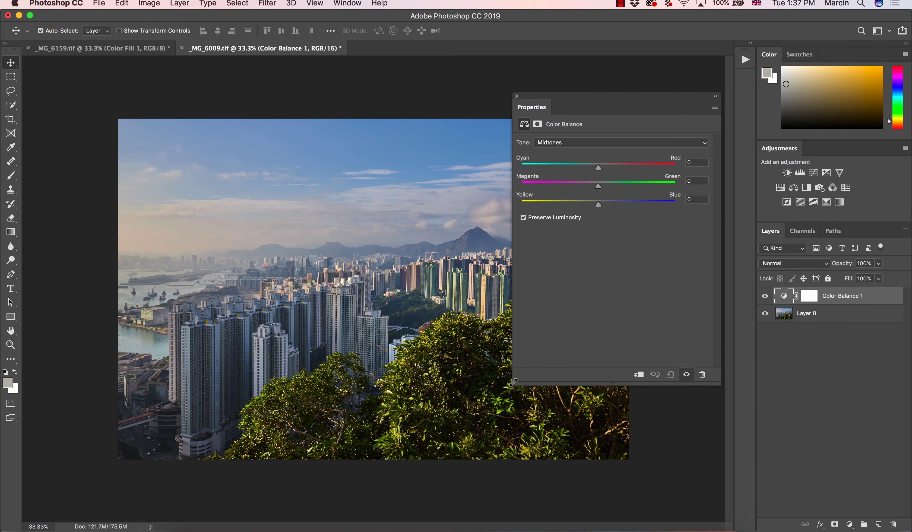
pyautogui.moveTo(513, 381); pyautogui.dragTo(546, 299)
pyautogui.click(848, 513)
# Add a Curves adjustment layer above Color Balance 1
pyautogui.click(850, 525)
pyautogui.click(840, 296)
pyautogui.click(840, 296)
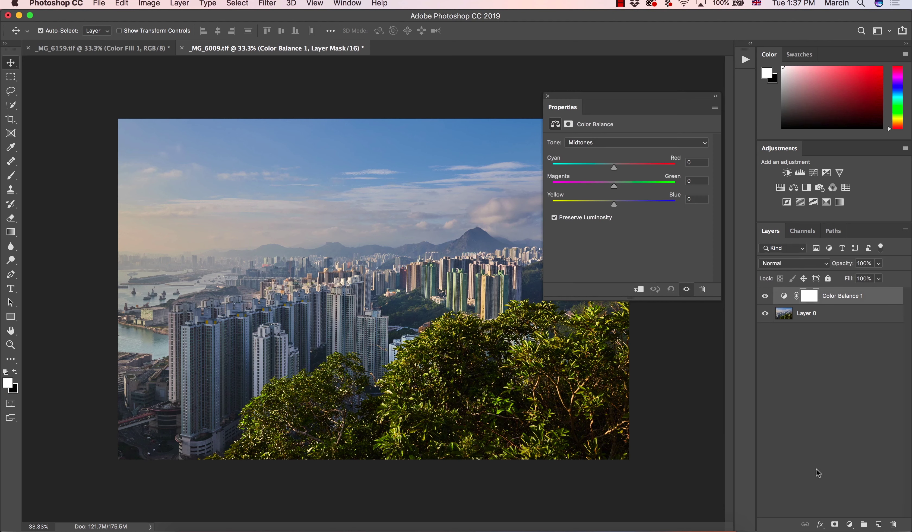
pyautogui.click(849, 526)
pyautogui.click(860, 372)
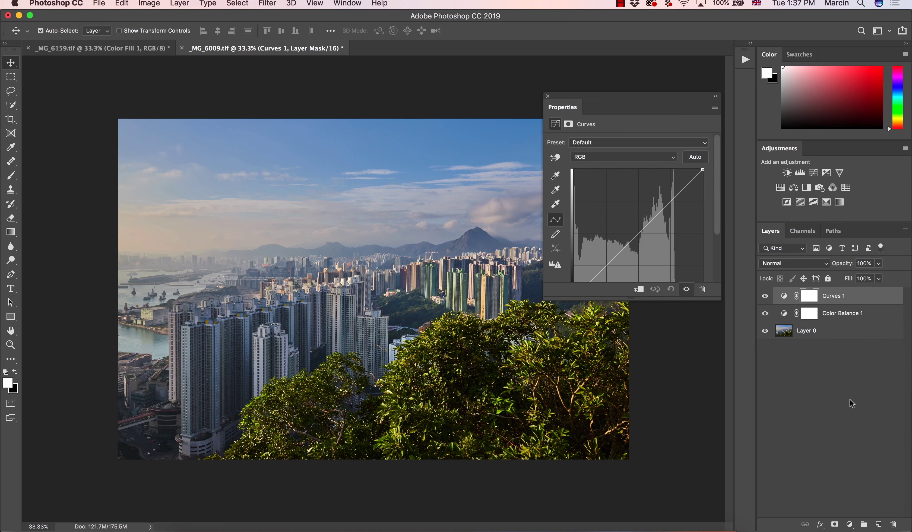
# Add a grey Solid Color fill layer and hide it
pyautogui.click(850, 525)
pyautogui.click(847, 319)
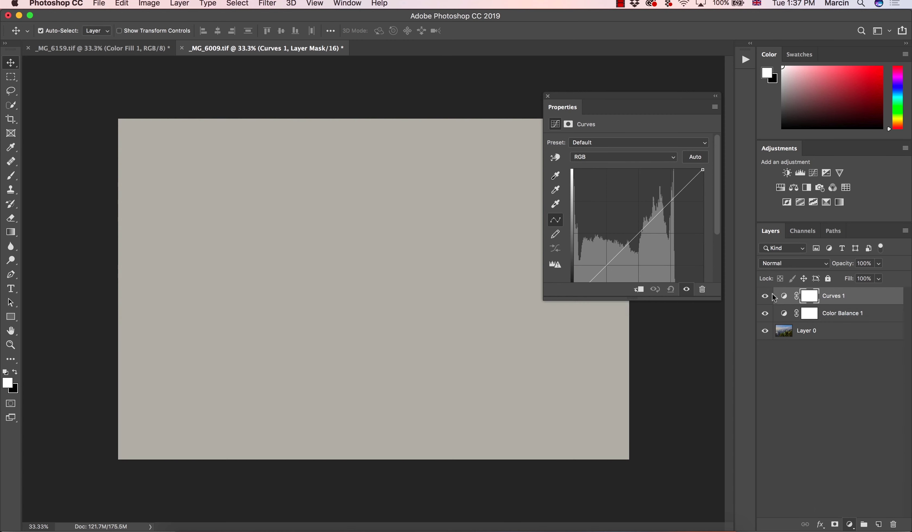
pyautogui.click(865, 138)
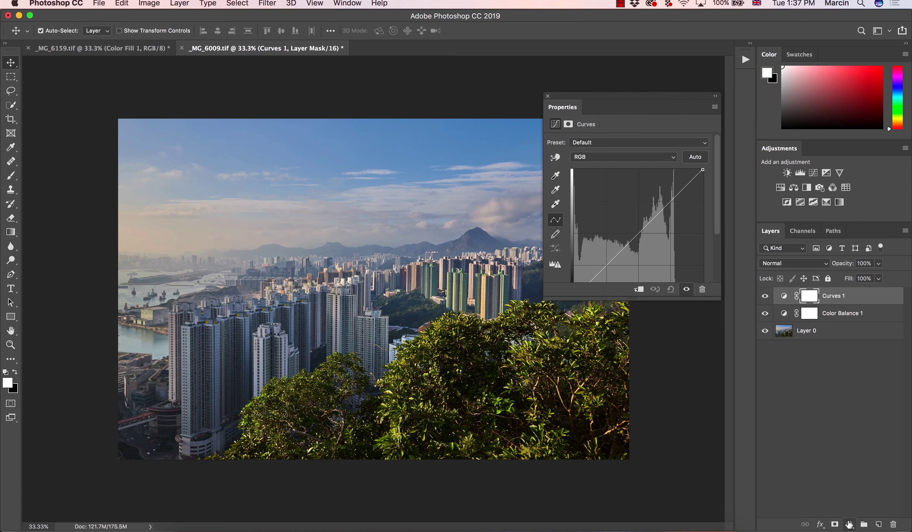
pyautogui.click(849, 525)
pyautogui.click(848, 316)
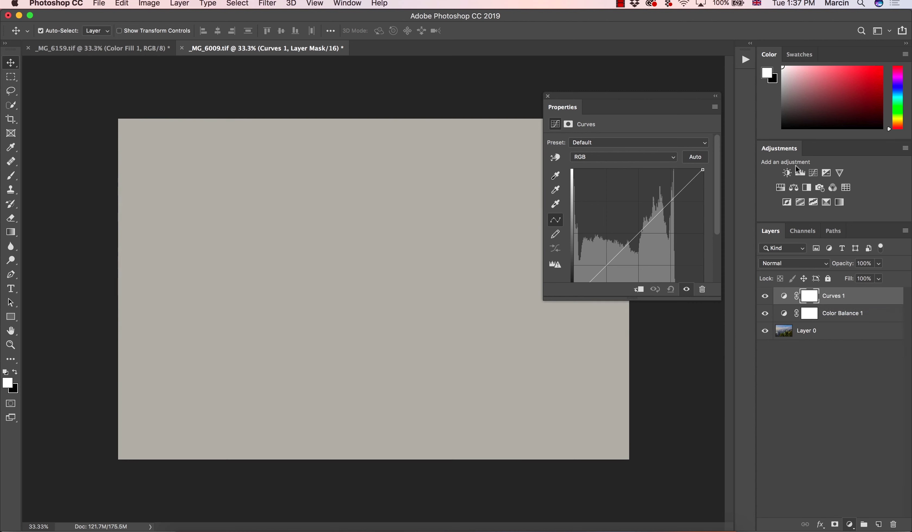
pyautogui.click(866, 115)
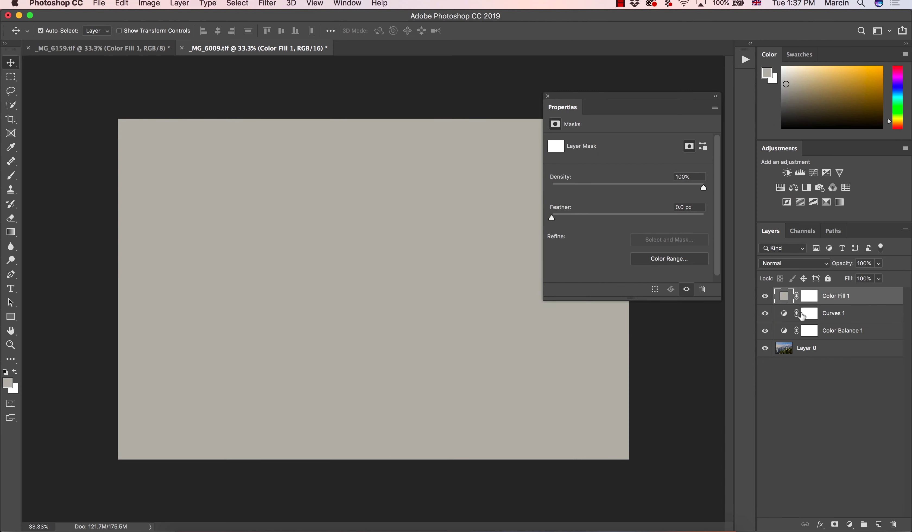
pyautogui.click(765, 297)
# Add a Hue/Saturation adjustment layer and hide it
pyautogui.click(850, 525)
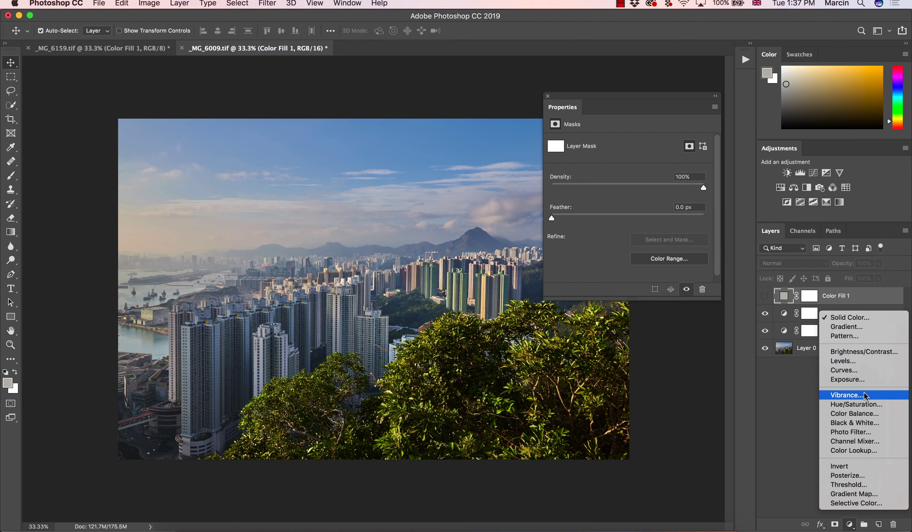
pyautogui.click(860, 404)
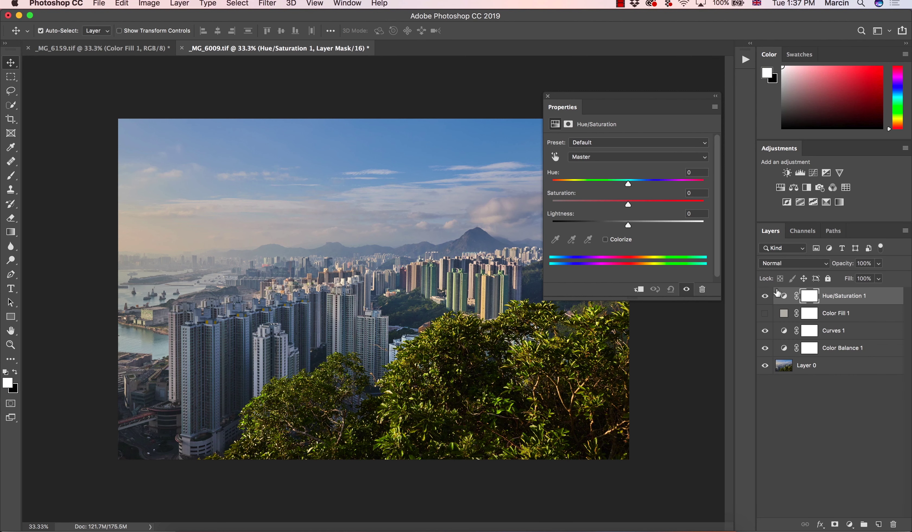
pyautogui.click(765, 296)
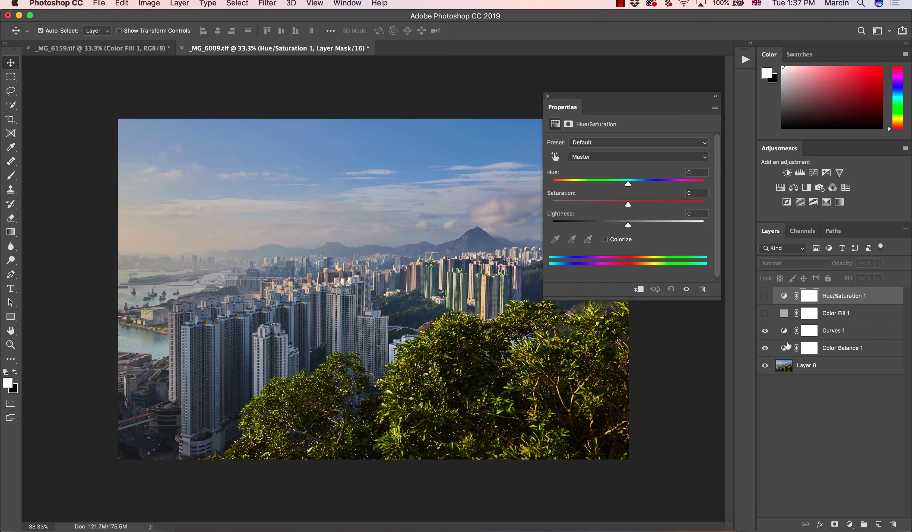
# On Color Balance 1, push the midtones to Cyan/Red +100 and Yellow/Blue -100
pyautogui.click(785, 348)
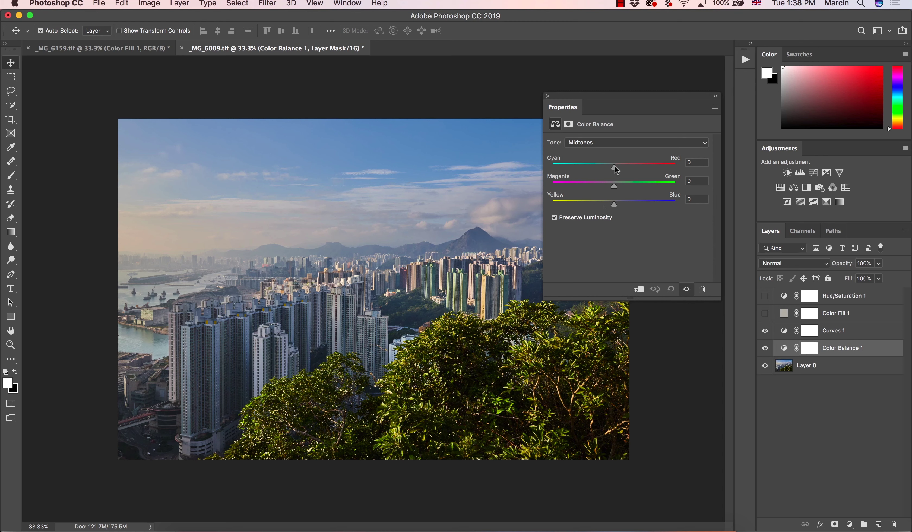
pyautogui.moveTo(614, 166); pyautogui.dragTo(677, 167)
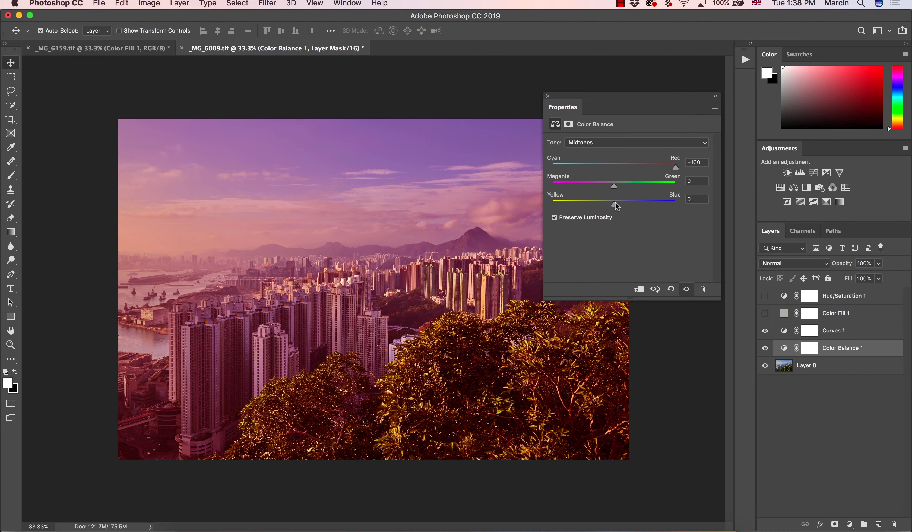
pyautogui.moveTo(614, 204); pyautogui.dragTo(543, 194)
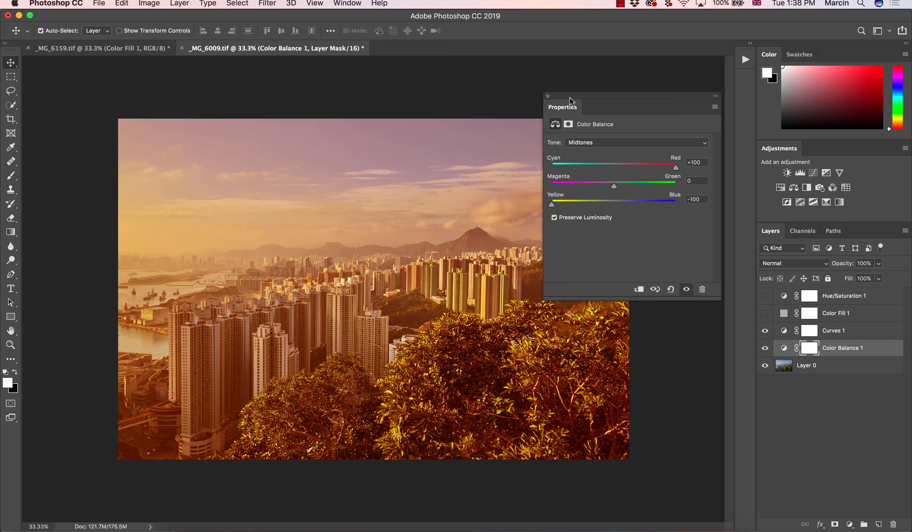
pyautogui.moveTo(571, 99); pyautogui.dragTo(602, 77)
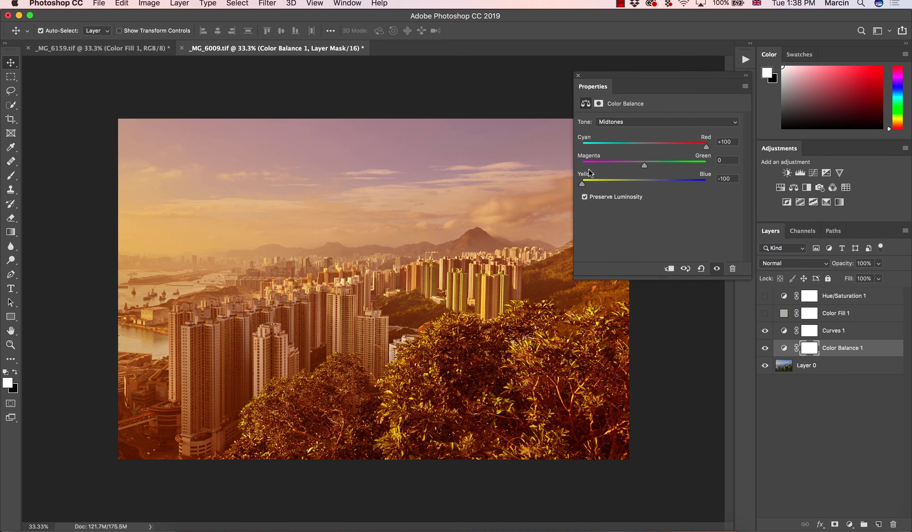
# Set Color Balance 1's blend mode to Hue
pyautogui.click(783, 261)
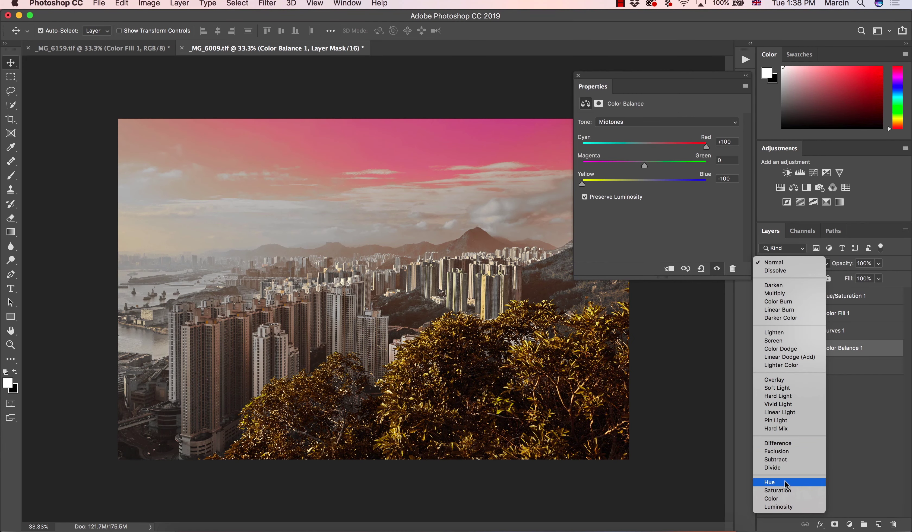
pyautogui.click(787, 483)
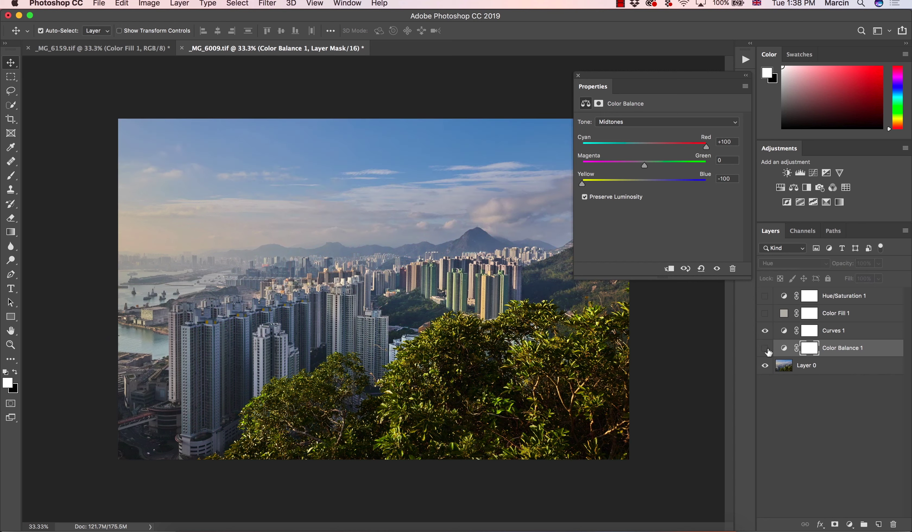
pyautogui.click(766, 349)
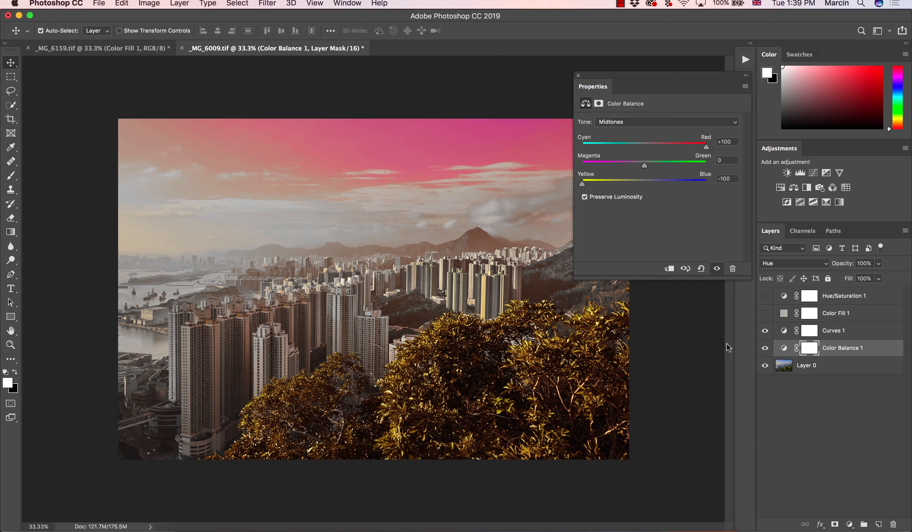
# Toggle Color Balance 1 on and off to compare the Hue blend with the original photo
pyautogui.click(765, 349)
pyautogui.click(765, 348)
pyautogui.click(766, 348)
pyautogui.click(765, 348)
pyautogui.click(765, 348)
pyautogui.click(765, 348)
pyautogui.click(765, 348)
pyautogui.click(765, 348)
# Push Color Balance 1 midtones fully toward cyan and blue, comparing with the original
pyautogui.click(765, 348)
pyautogui.click(765, 348)
pyautogui.moveTo(635, 146); pyautogui.dragTo(576, 145)
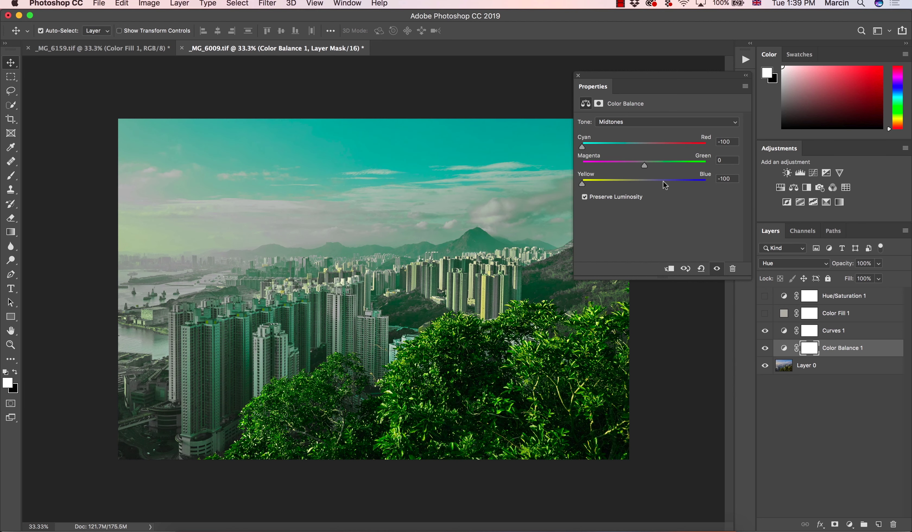
pyautogui.moveTo(666, 181); pyautogui.dragTo(735, 185)
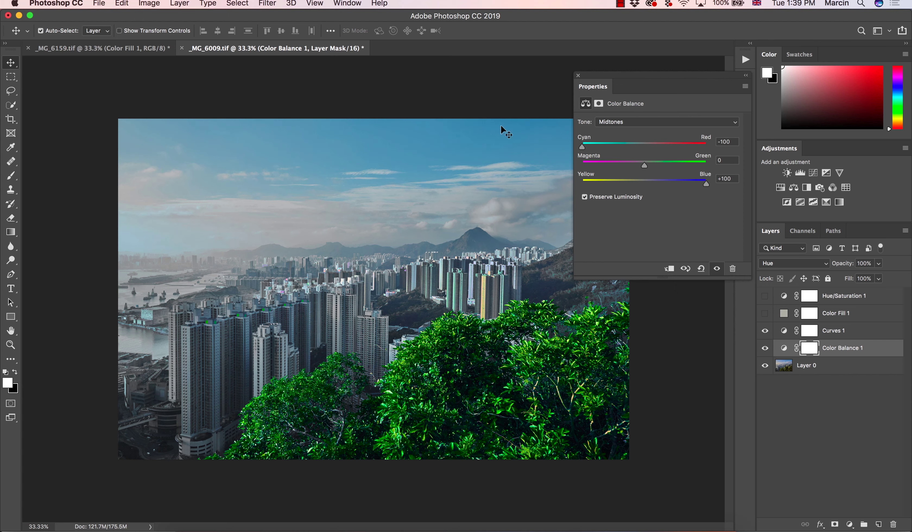
pyautogui.click(766, 348)
pyautogui.click(765, 348)
# Reset Cyan/Red and Yellow/Blue to 0 and set Magenta/Green to -100 for a purple tint
pyautogui.doubleClick(728, 144)
pyautogui.write('0')
pyautogui.press('Tab')
pyautogui.press('Tab')
pyautogui.write('0')
pyautogui.moveTo(629, 168); pyautogui.dragTo(578, 154)
pyautogui.click(766, 348)
pyautogui.click(765, 348)
# Switch Color Balance 1 to Color mode, with Magenta/Green back to 0 and Yellow/Blue at -100
pyautogui.click(783, 266)
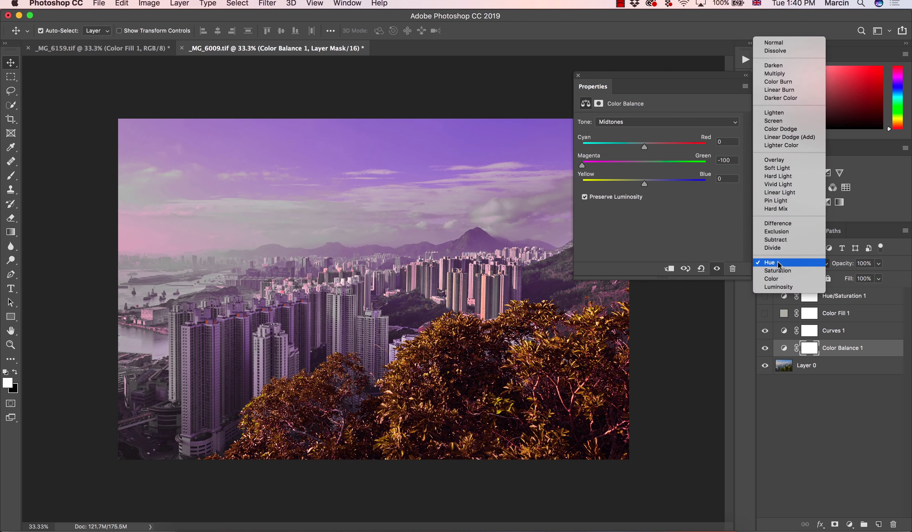
pyautogui.click(779, 279)
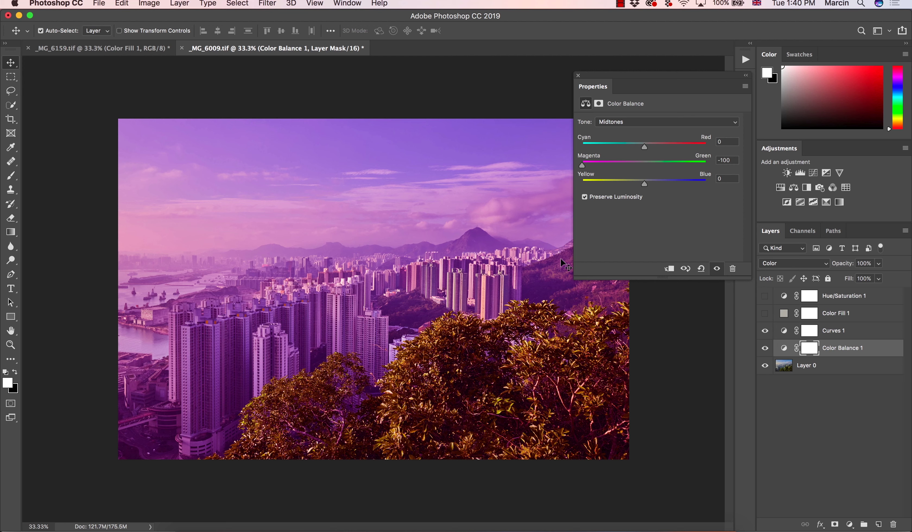
pyautogui.moveTo(582, 165); pyautogui.dragTo(706, 146)
pyautogui.moveTo(628, 186); pyautogui.dragTo(563, 175)
# Compare Color Balance 1 on and off in Color blend mode
pyautogui.click(765, 348)
pyautogui.click(766, 348)
pyautogui.click(765, 348)
pyautogui.click(765, 348)
pyautogui.click(765, 348)
pyautogui.click(765, 348)
pyautogui.click(764, 349)
pyautogui.click(780, 264)
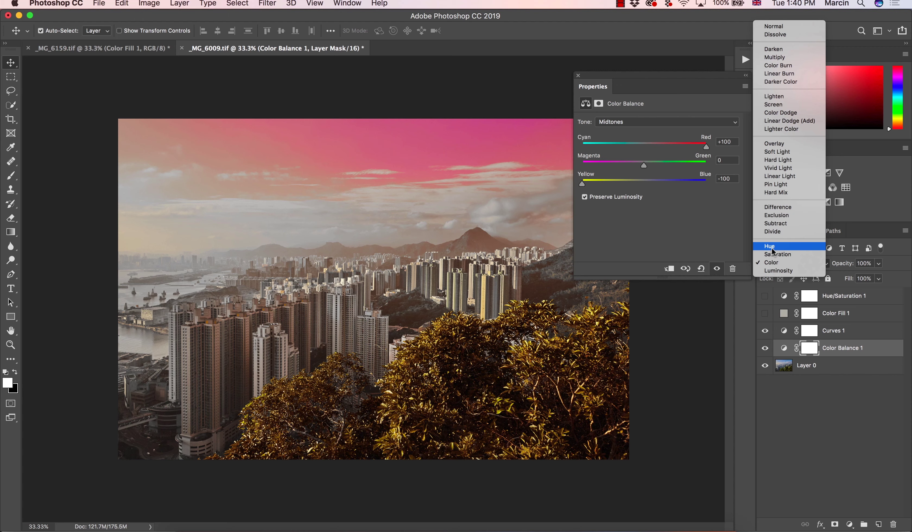
pyautogui.click(771, 263)
pyautogui.click(766, 348)
pyautogui.click(765, 349)
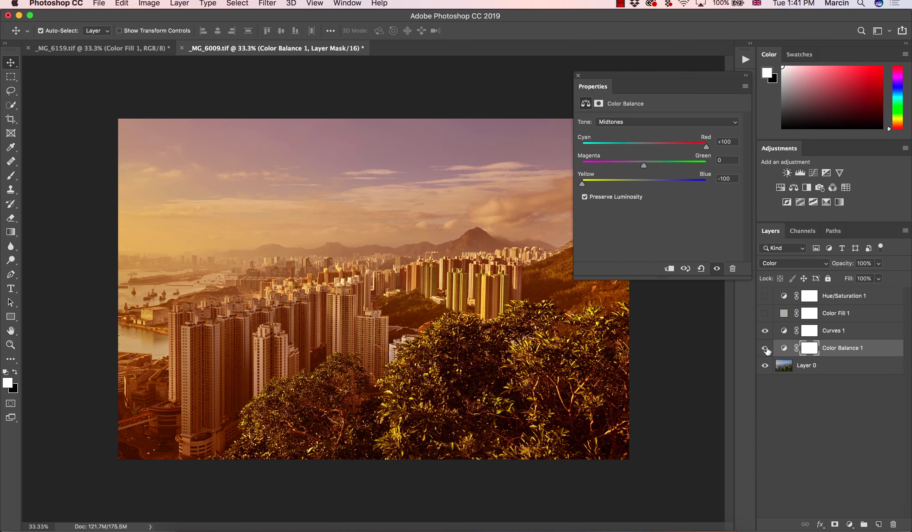
# Switch Color Balance 1 to Saturation blend mode and hide Curves 1
pyautogui.click(774, 264)
pyautogui.click(775, 254)
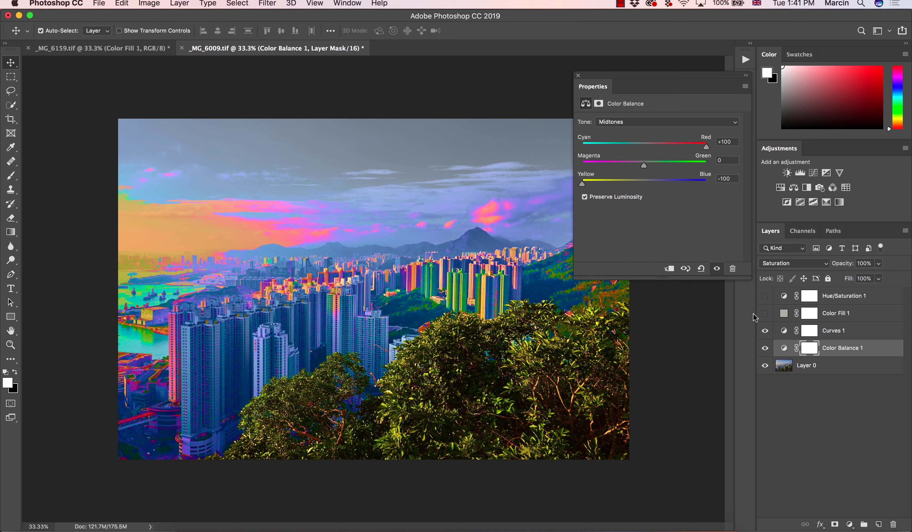
pyautogui.click(765, 349)
pyautogui.click(766, 332)
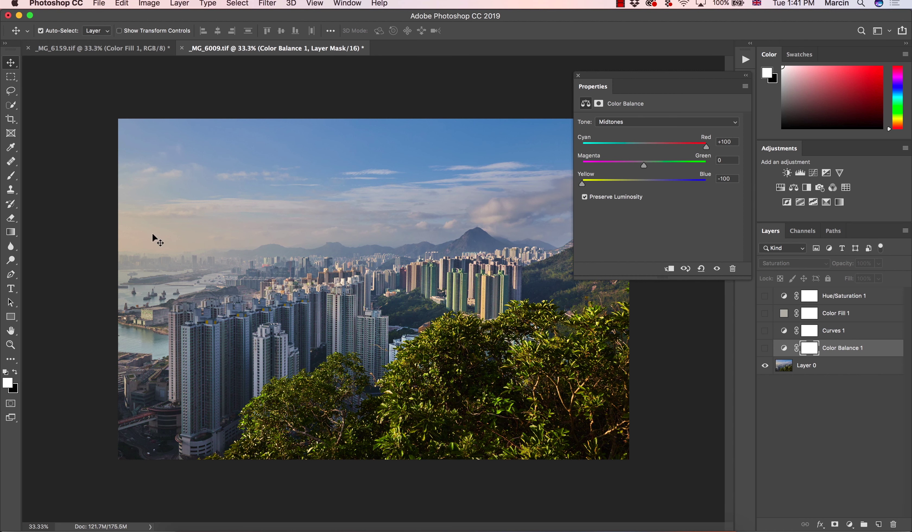
pyautogui.click(765, 349)
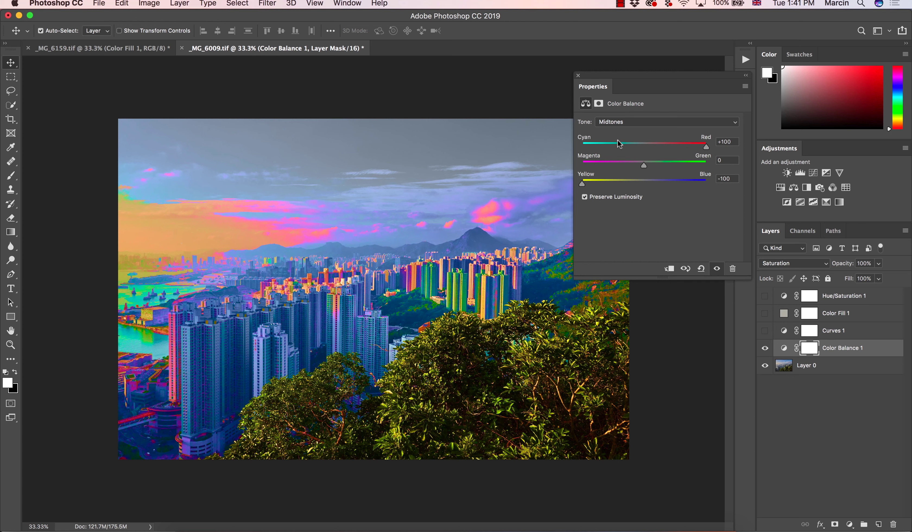
# Set Color Balance 1 midtones to Cyan/Red -18 and Yellow/Blue +11, compare, then hide it
pyautogui.moveTo(620, 143); pyautogui.dragTo(581, 145)
pyautogui.moveTo(664, 186); pyautogui.dragTo(751, 197)
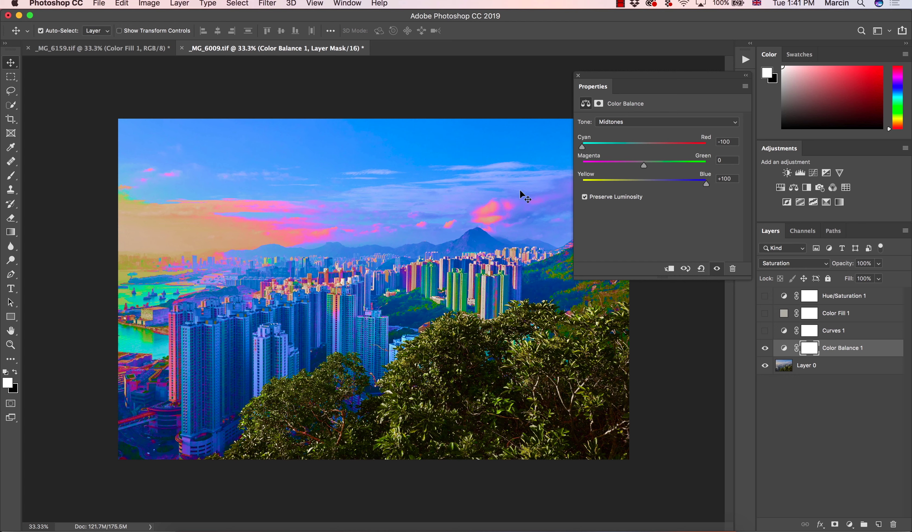
pyautogui.click(619, 144)
pyautogui.click(651, 181)
pyautogui.click(634, 145)
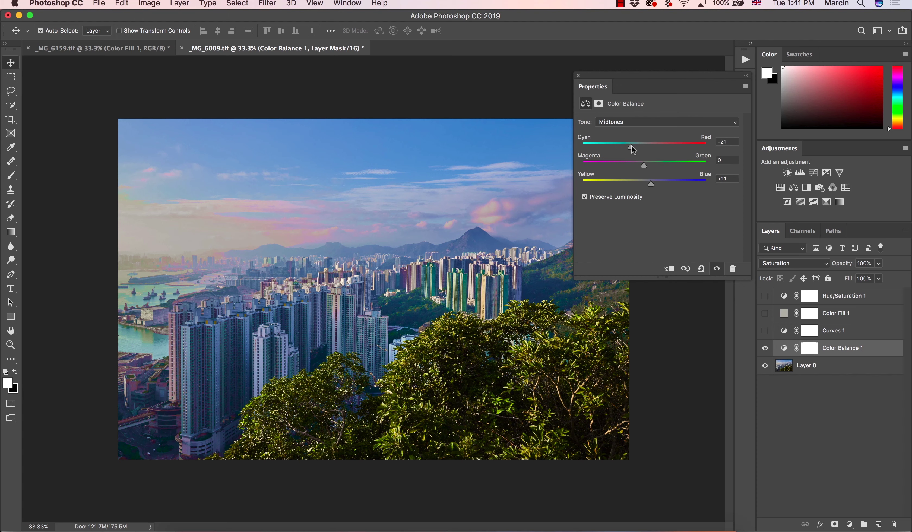
pyautogui.click(766, 348)
pyautogui.click(765, 349)
pyautogui.click(765, 349)
# Show Hue/Saturation 1 and raise its Saturation to +100
pyautogui.click(766, 296)
pyautogui.click(784, 297)
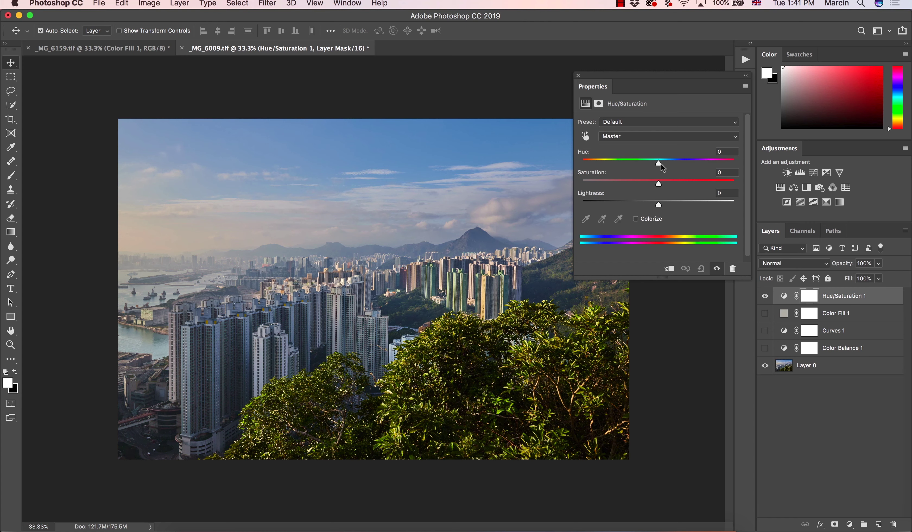
pyautogui.moveTo(660, 164); pyautogui.dragTo(735, 184)
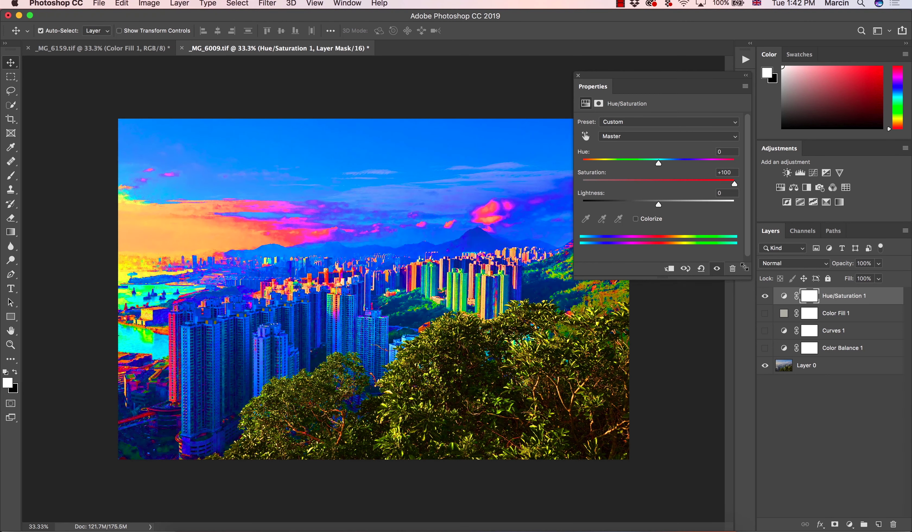
# Hide Hue/Saturation 1 and turn Curves 1 and Color Balance 1 back on
pyautogui.click(764, 295)
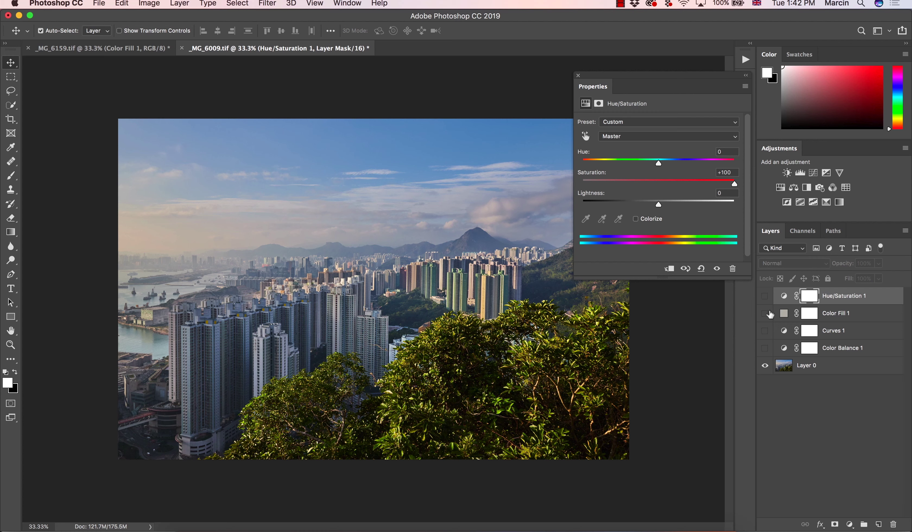
pyautogui.moveTo(764, 348); pyautogui.dragTo(764, 331)
pyautogui.click(784, 346)
pyautogui.click(780, 264)
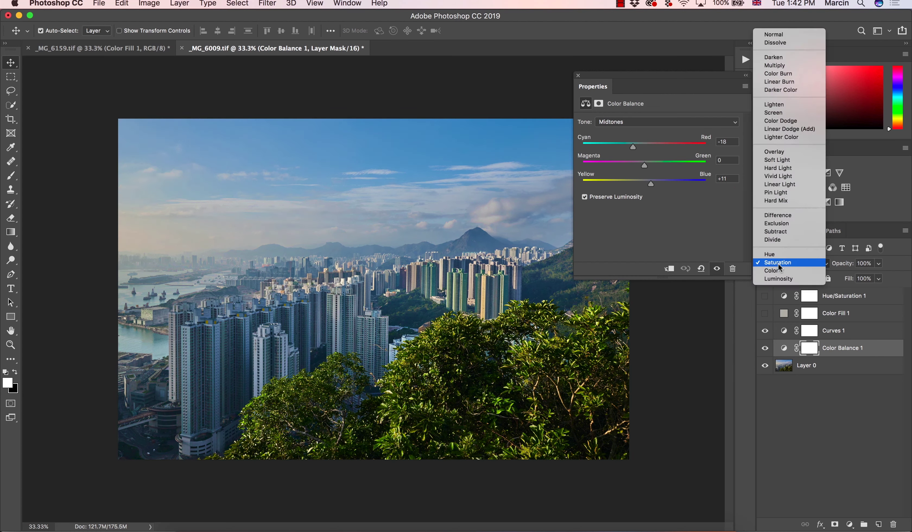
# Hide Color Balance 1 and Curves 1, show Color Fill 1 and recolour it orange-yellow ffb800
pyautogui.click(765, 349)
pyautogui.click(765, 348)
pyautogui.click(765, 331)
pyautogui.click(765, 313)
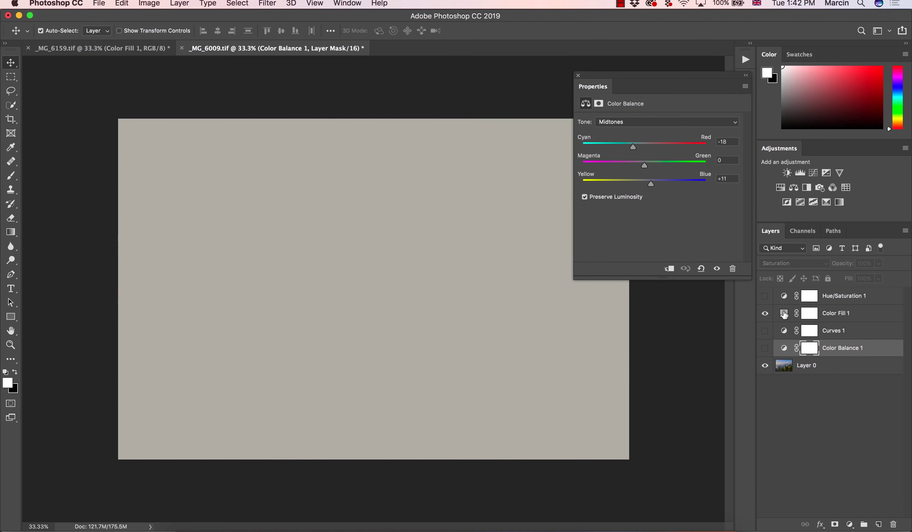
pyautogui.doubleClick(784, 314)
pyautogui.click(729, 149)
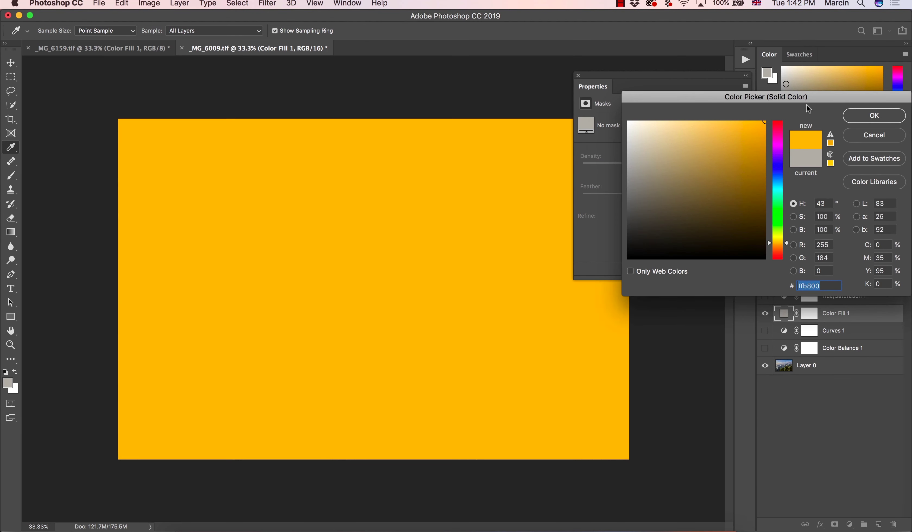
pyautogui.click(864, 117)
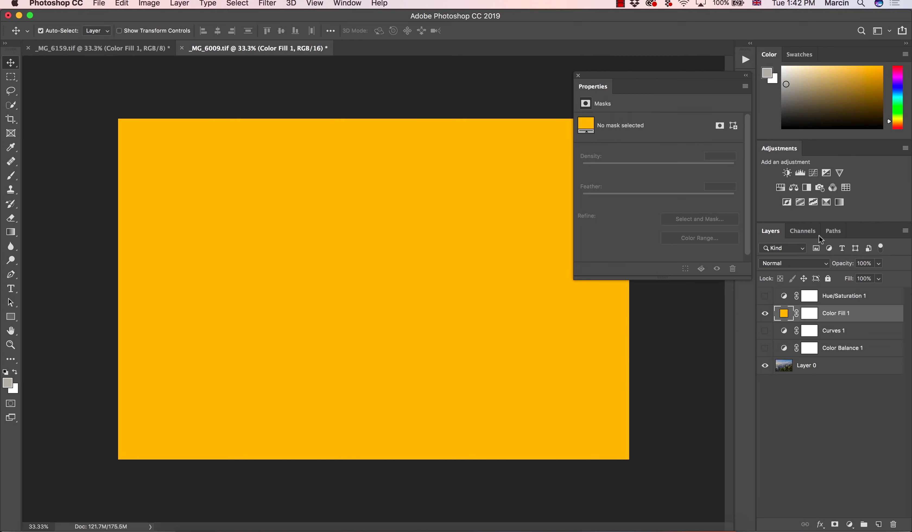
# Try Hue, Color and Saturation blend modes on Color Fill 1, ending on Saturation
pyautogui.click(782, 262)
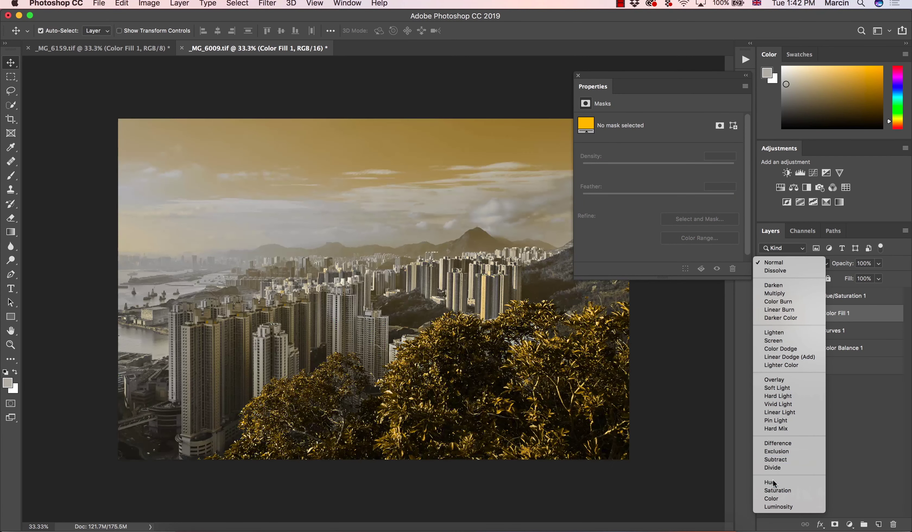
pyautogui.click(772, 482)
pyautogui.click(765, 314)
pyautogui.click(765, 314)
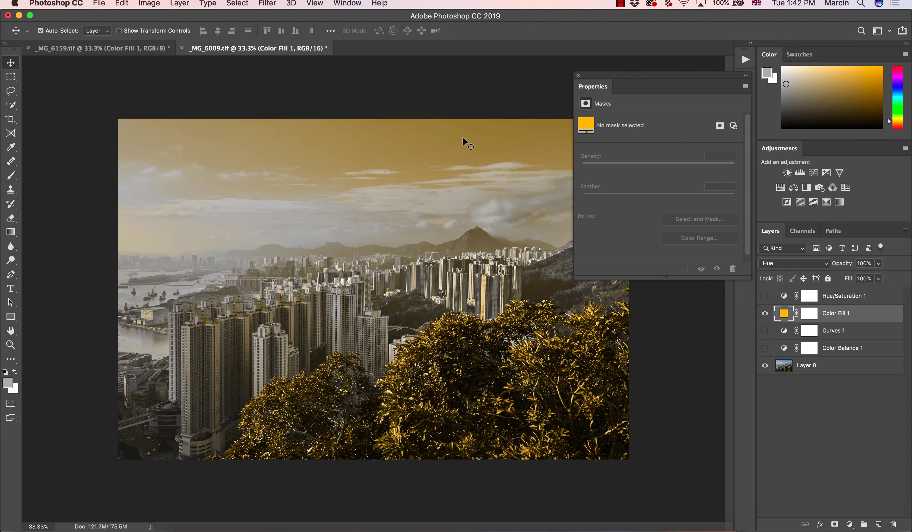
pyautogui.click(770, 267)
pyautogui.click(770, 279)
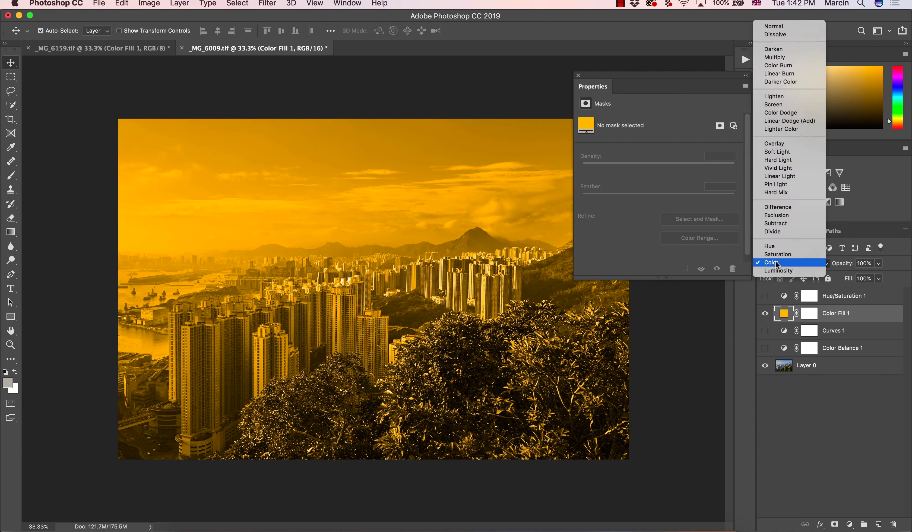
pyautogui.click(775, 254)
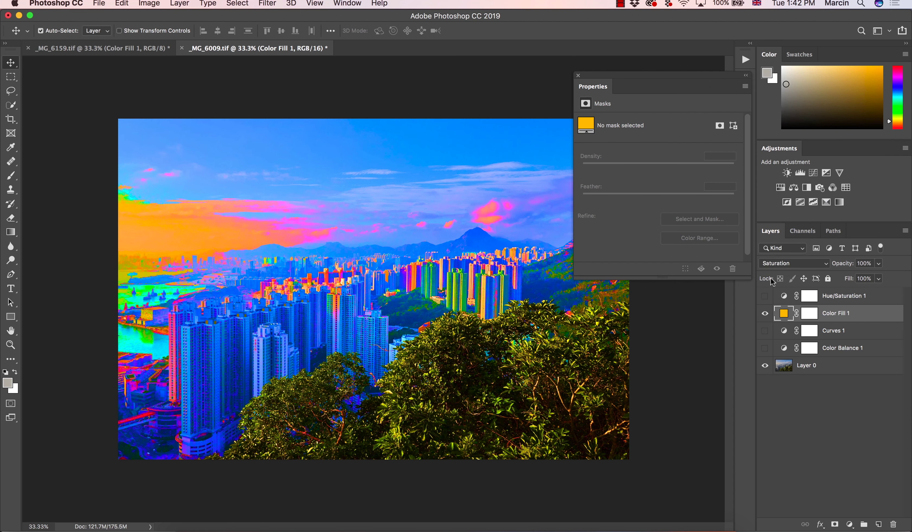
# Briefly show Hue/Saturation 1, then hide it and show the orange Color Fill 1 instead
pyautogui.click(765, 313)
pyautogui.click(765, 296)
pyautogui.click(784, 295)
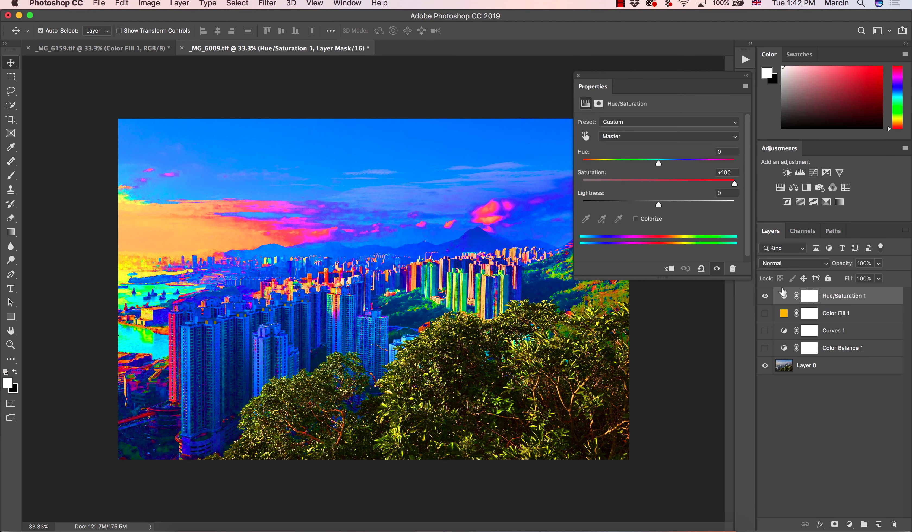
pyautogui.click(765, 296)
pyautogui.click(765, 313)
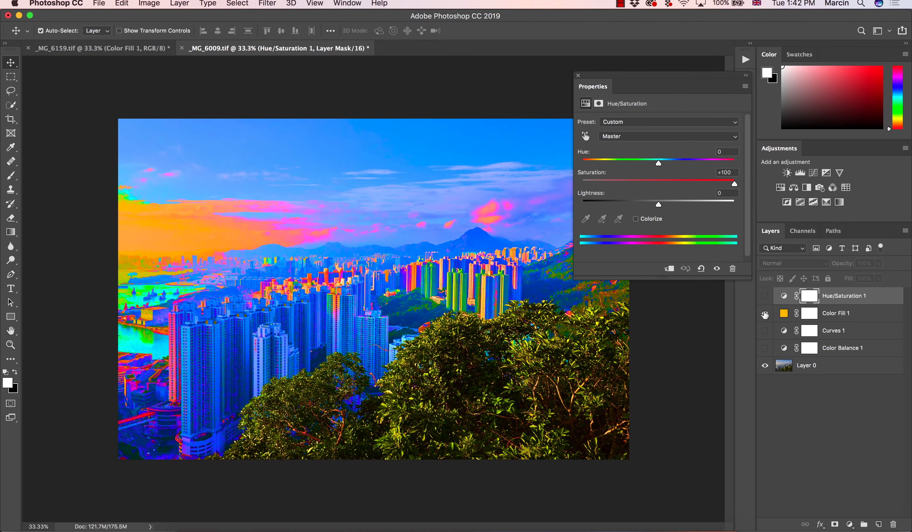
# Compare Color Fill 1 on and off, hide it, and close the Properties panel
pyautogui.click(765, 313)
pyautogui.click(766, 313)
pyautogui.click(765, 314)
pyautogui.click(765, 313)
pyautogui.click(785, 315)
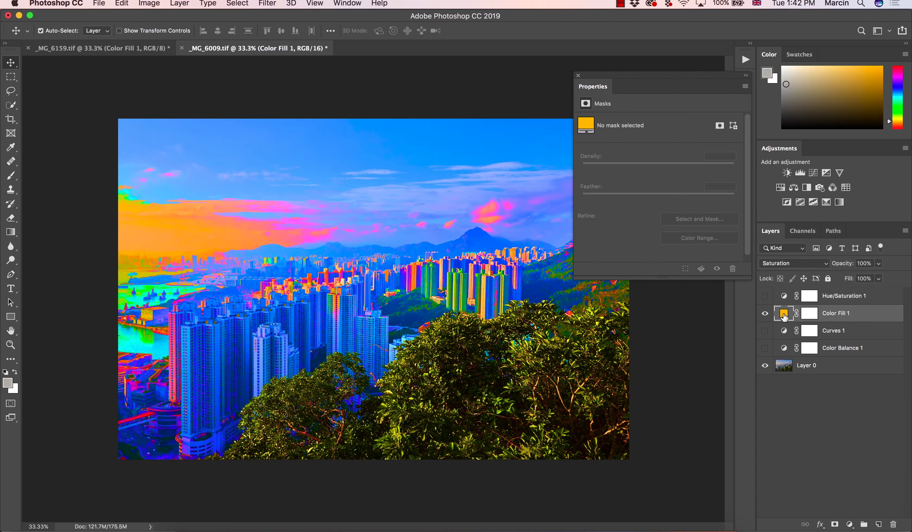
pyautogui.click(766, 313)
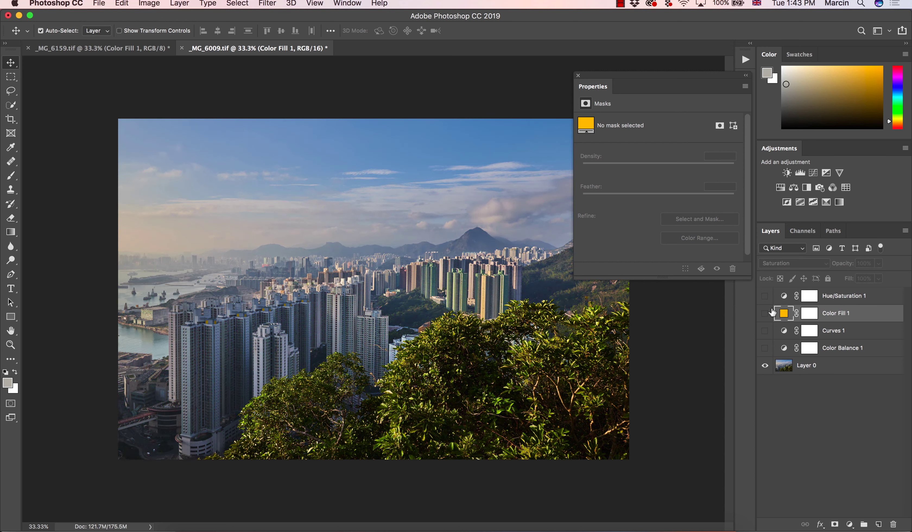
pyautogui.click(578, 75)
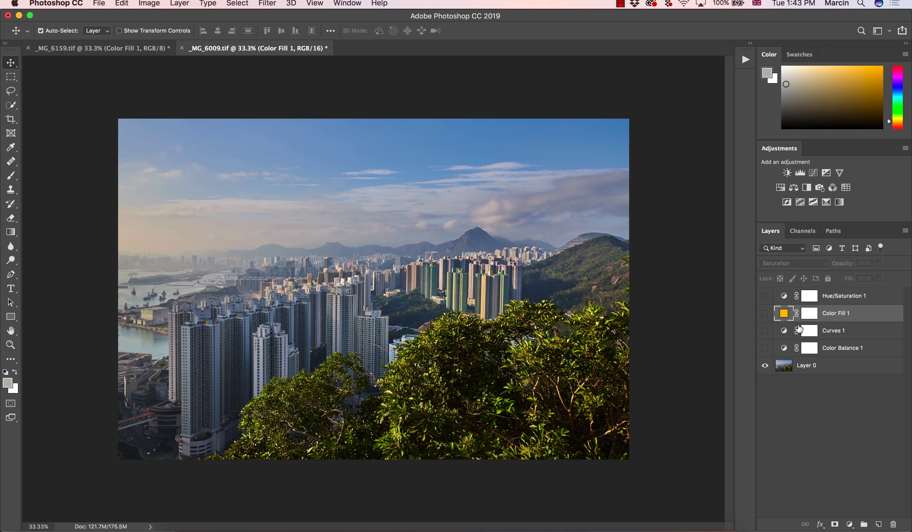
# Show Color Fill 1 and set its blend mode to Luminosity
pyautogui.click(765, 314)
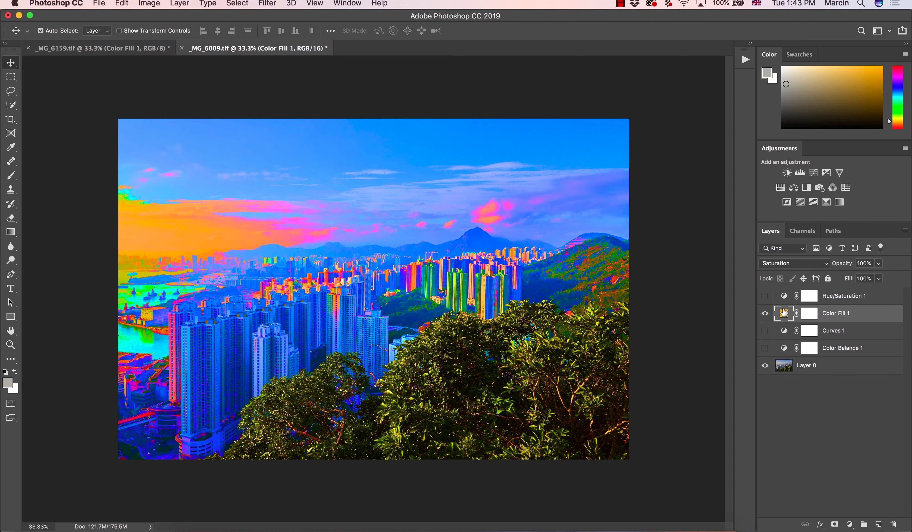
pyautogui.click(776, 261)
pyautogui.click(778, 279)
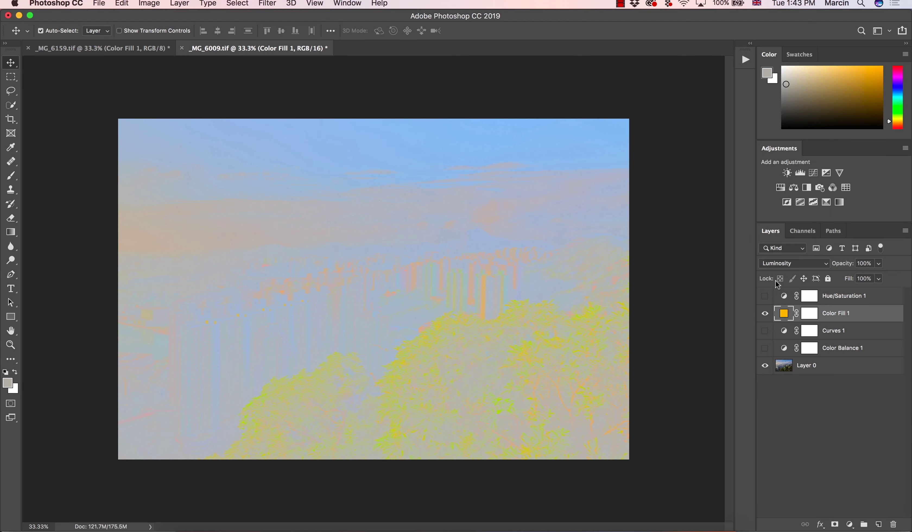
# Change Color Fill 1's colour in the Color Picker to neutral grey 929292
pyautogui.doubleClick(783, 315)
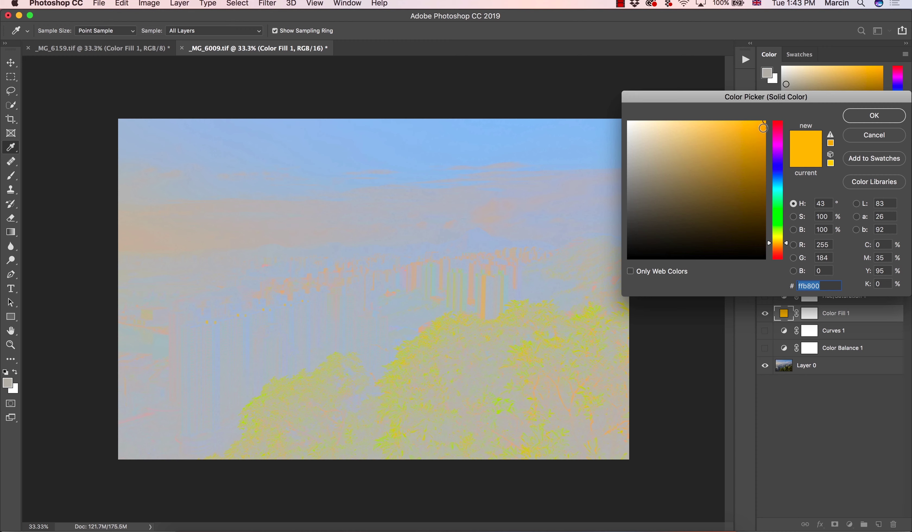
pyautogui.moveTo(707, 125)
pyautogui.mouseDown()
pyautogui.moveTo(655, 112)
pyautogui.moveTo(631, 125)
pyautogui.moveTo(663, 100)
pyautogui.mouseUp()
pyautogui.moveTo(760, 129); pyautogui.dragTo(767, 119)
pyautogui.moveTo(636, 171)
pyautogui.mouseDown()
pyautogui.moveTo(610, 173)
pyautogui.moveTo(609, 228)
pyautogui.moveTo(613, 180)
pyautogui.moveTo(616, 198)
pyautogui.moveTo(621, 179)
pyautogui.moveTo(751, 172)
pyautogui.moveTo(779, 157)
pyautogui.moveTo(764, 155)
pyautogui.moveTo(760, 188)
pyautogui.moveTo(760, 163)
pyautogui.moveTo(769, 177)
pyautogui.moveTo(611, 173)
pyautogui.moveTo(594, 204)
pyautogui.moveTo(595, 181)
pyautogui.mouseUp()
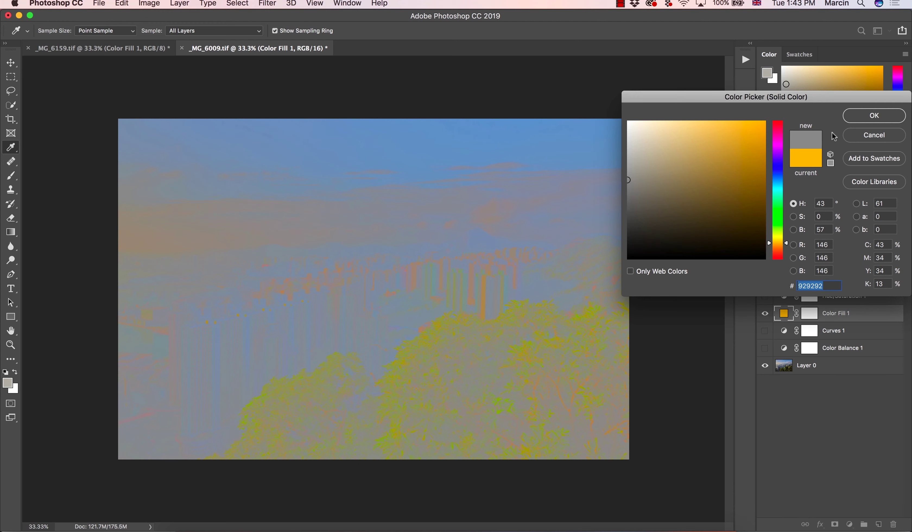
# Confirm the grey fill and lower Color Fill 1 to 25% opacity, comparing with it hidden
pyautogui.click(860, 121)
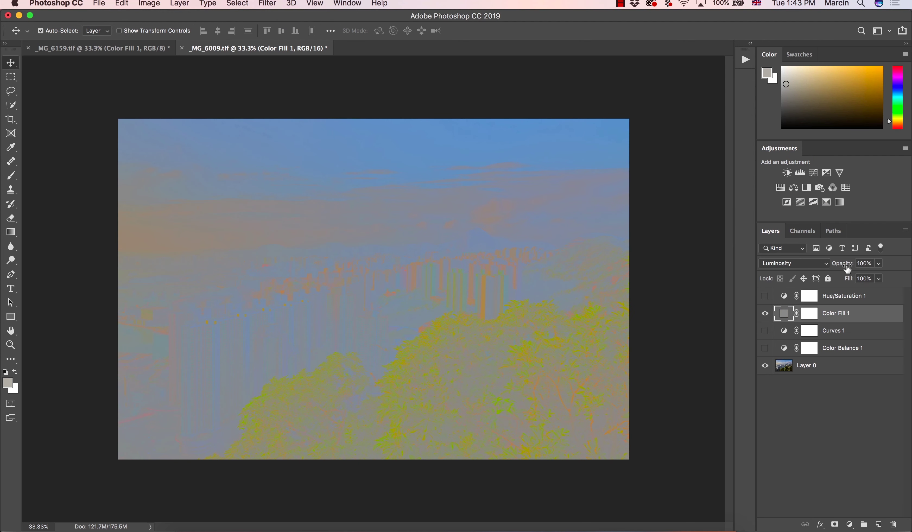
pyautogui.moveTo(848, 266); pyautogui.dragTo(809, 273)
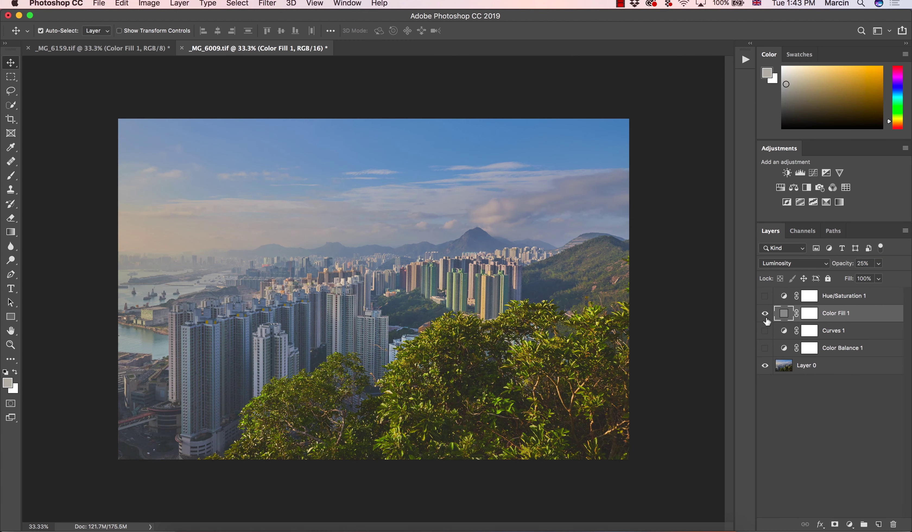
pyautogui.click(766, 315)
pyautogui.click(764, 314)
# Change Color Fill 1 to a darker grey 676767, then hide the layer
pyautogui.doubleClick(782, 313)
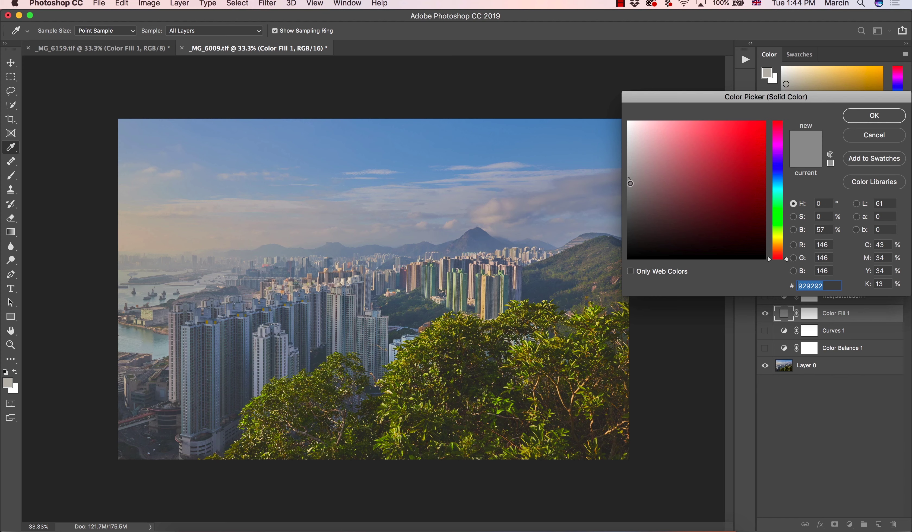
pyautogui.moveTo(628, 183); pyautogui.dragTo(626, 220)
pyautogui.click(860, 116)
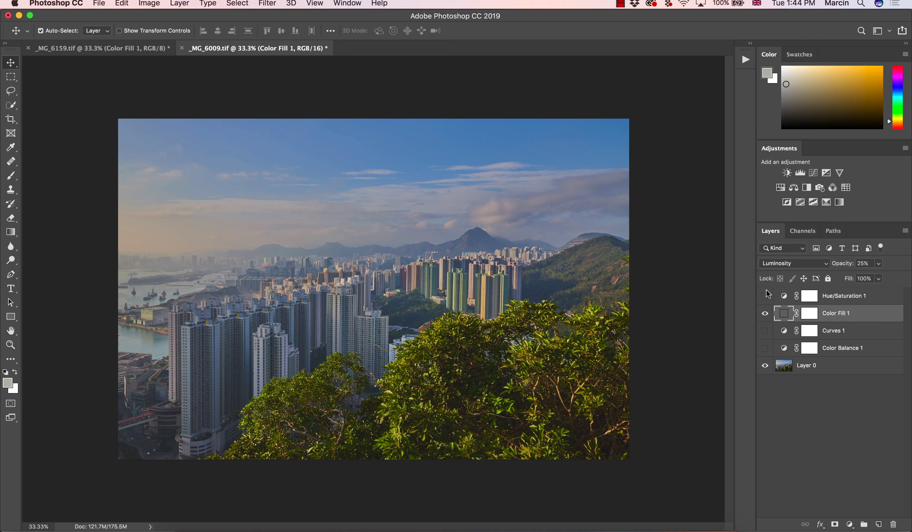
pyautogui.click(765, 314)
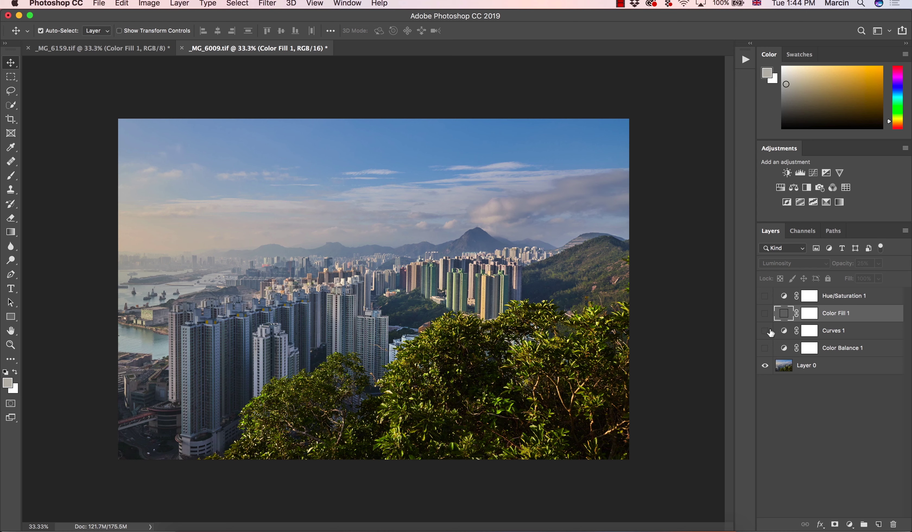
# Give Curves 1 an S-curve: shadows pulled down, highlights lifted (input 163 to 189), then compare
pyautogui.doubleClick(784, 331)
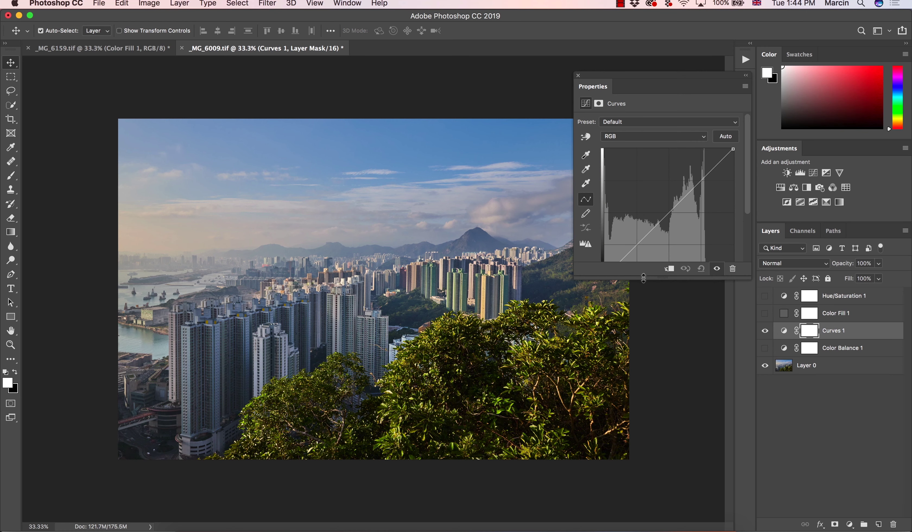
pyautogui.moveTo(643, 278); pyautogui.dragTo(644, 308)
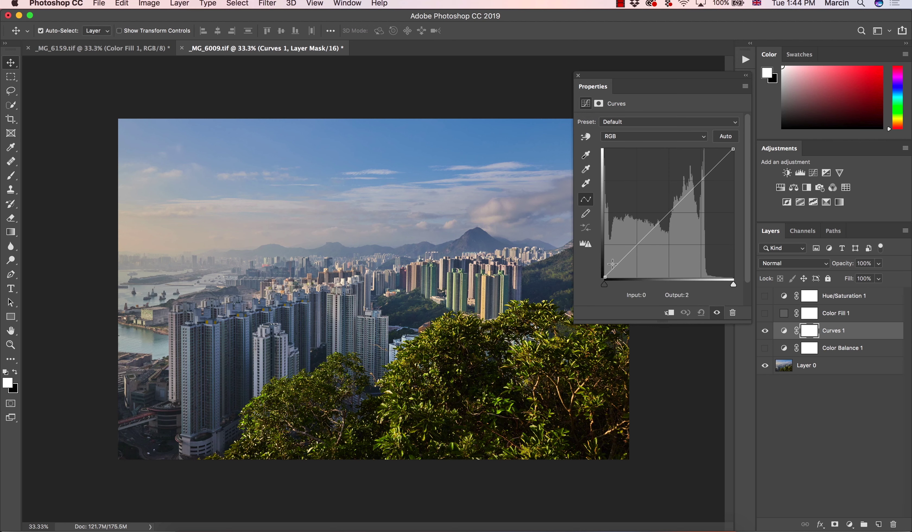
pyautogui.click(635, 248)
pyautogui.moveTo(635, 247); pyautogui.dragTo(637, 251)
pyautogui.moveTo(693, 187); pyautogui.dragTo(686, 181)
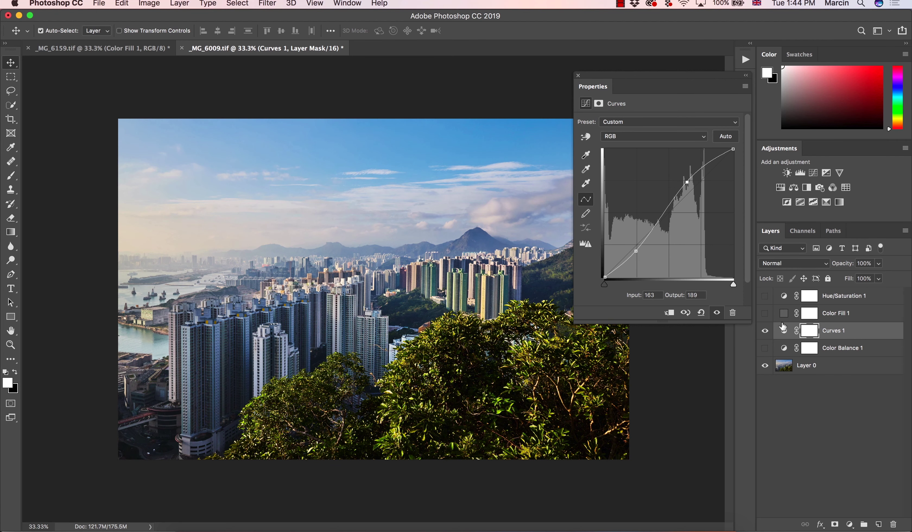
pyautogui.click(765, 331)
pyautogui.click(765, 330)
# Set the Curves 1 layer's blend mode to Luminosity and make it visible
pyautogui.click(780, 261)
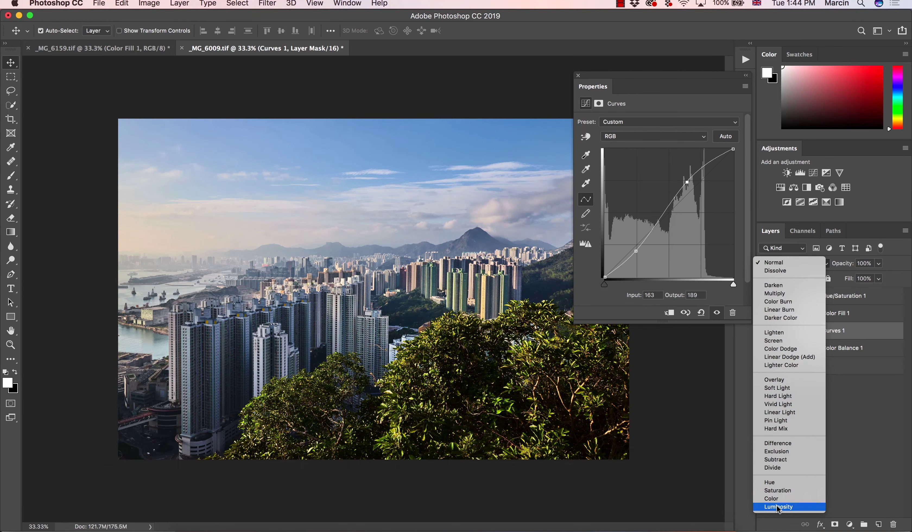
pyautogui.click(778, 508)
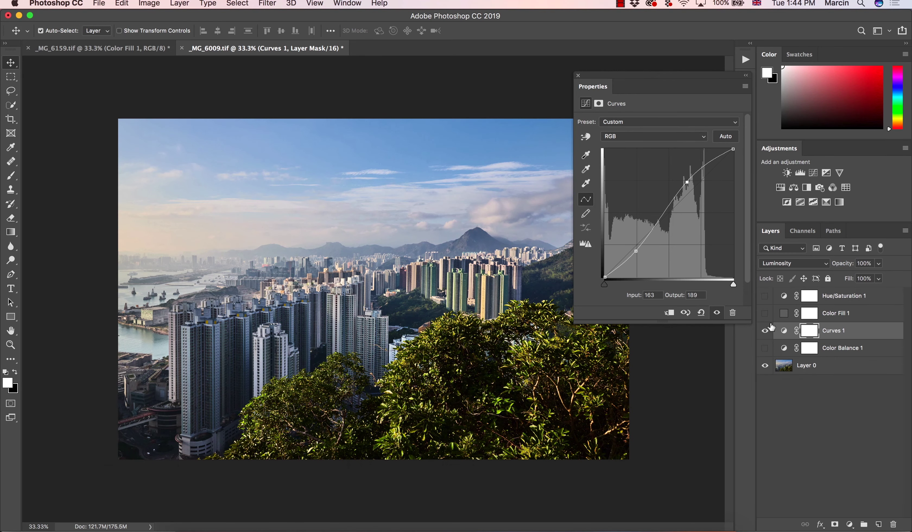
pyautogui.click(765, 331)
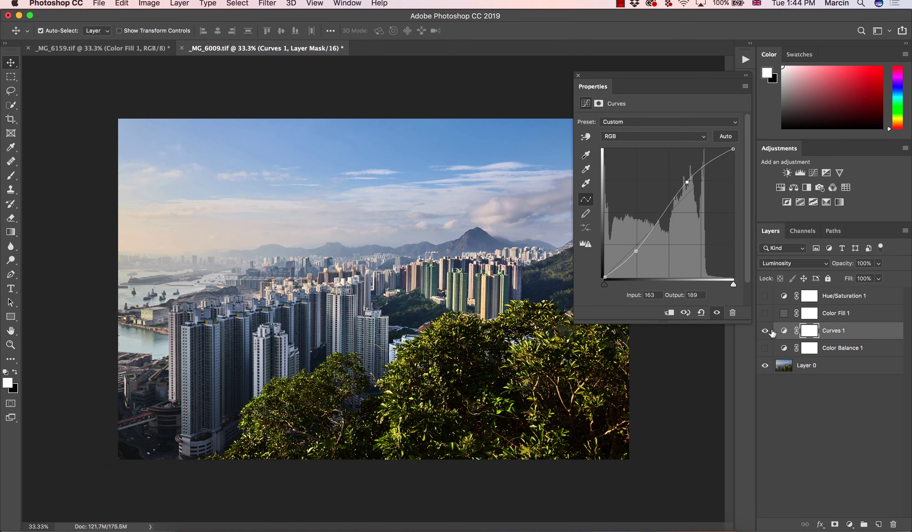
pyautogui.click(792, 264)
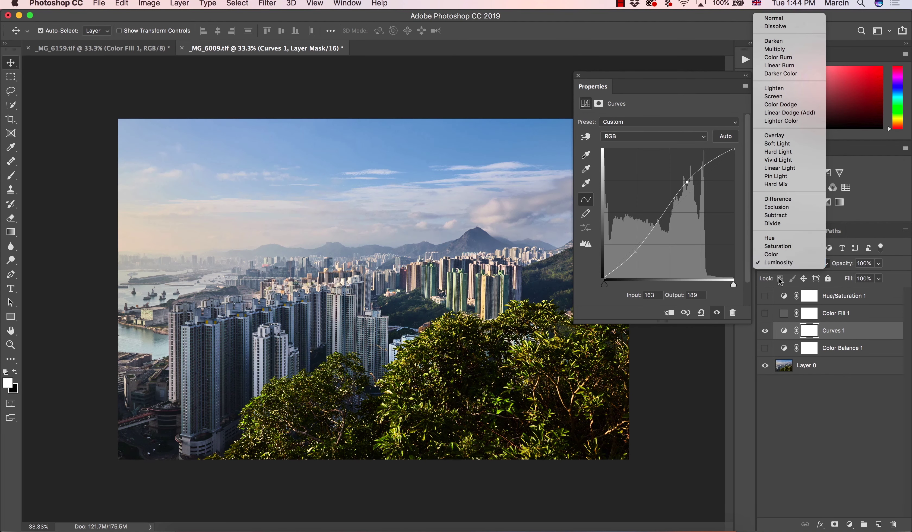
pyautogui.click(780, 281)
# Flatten the Curves 1 curve, raising the black point to 11 and lowering white to 250
pyautogui.click(784, 330)
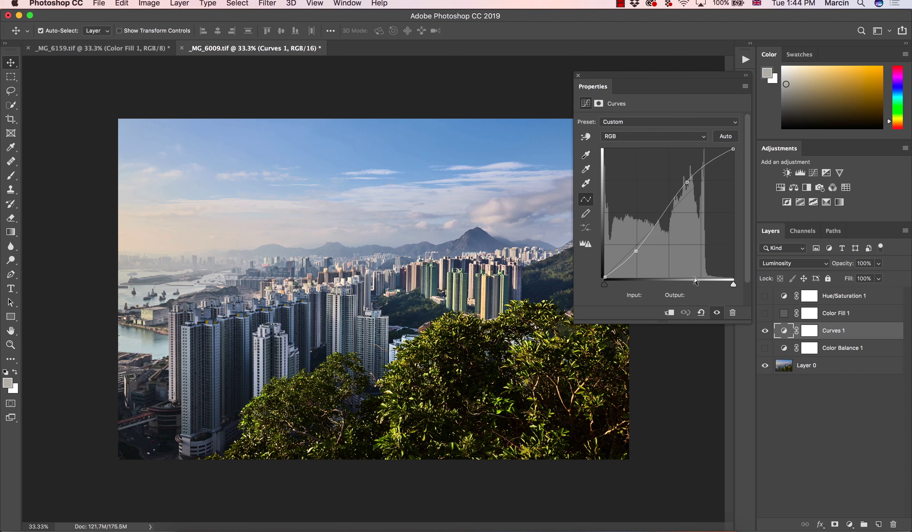
pyautogui.click(635, 251)
pyautogui.moveTo(687, 181); pyautogui.dragTo(692, 185)
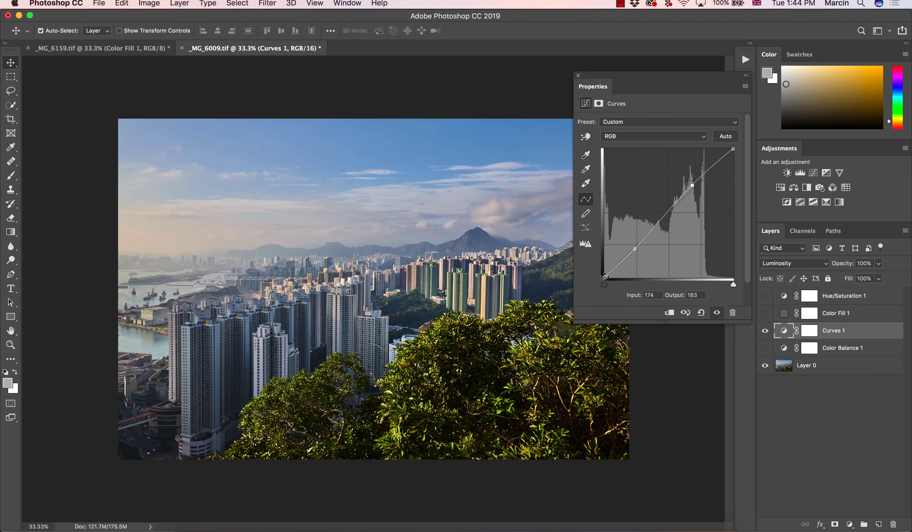
pyautogui.moveTo(605, 277); pyautogui.dragTo(601, 271)
pyautogui.moveTo(731, 148); pyautogui.dragTo(731, 152)
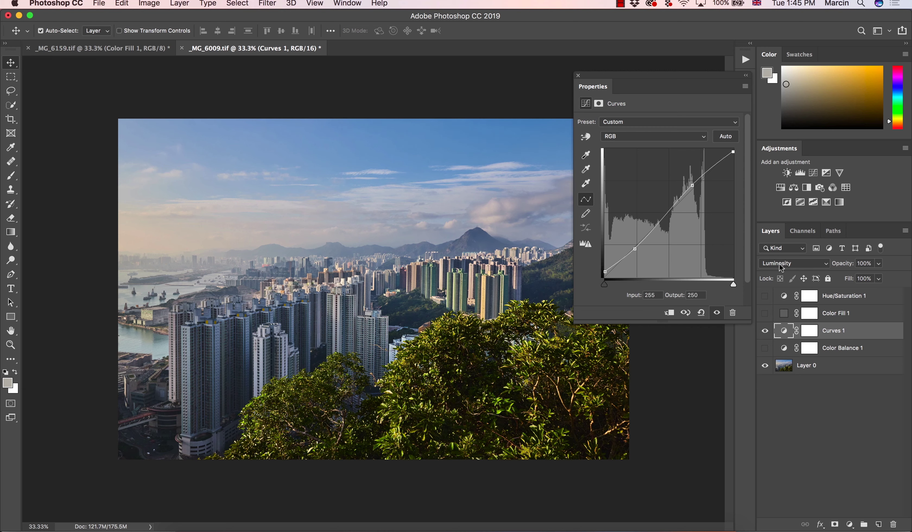